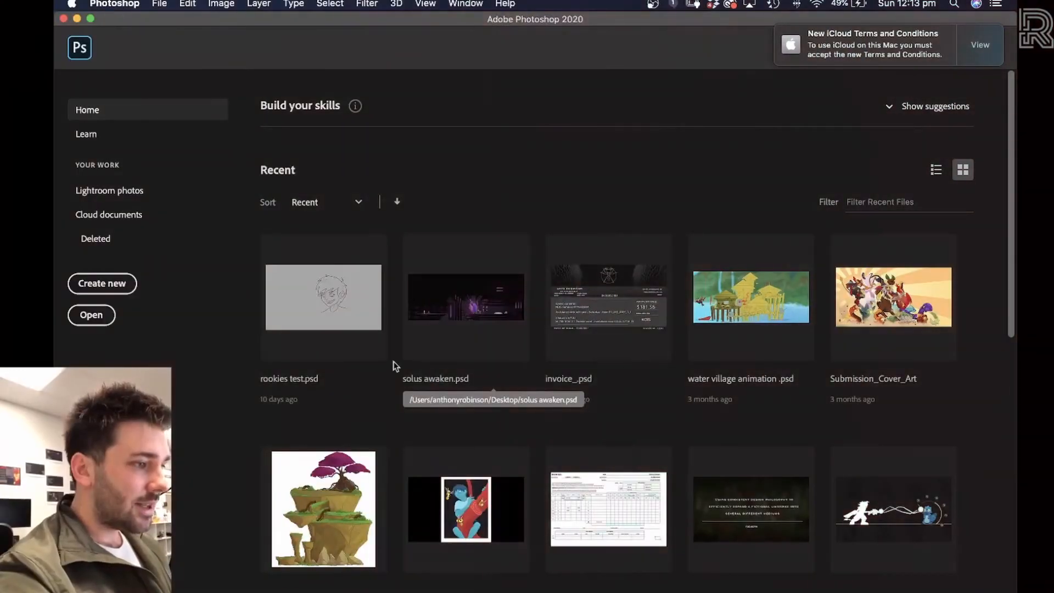
# - Start setting up a new document
pyautogui.click(124, 285)
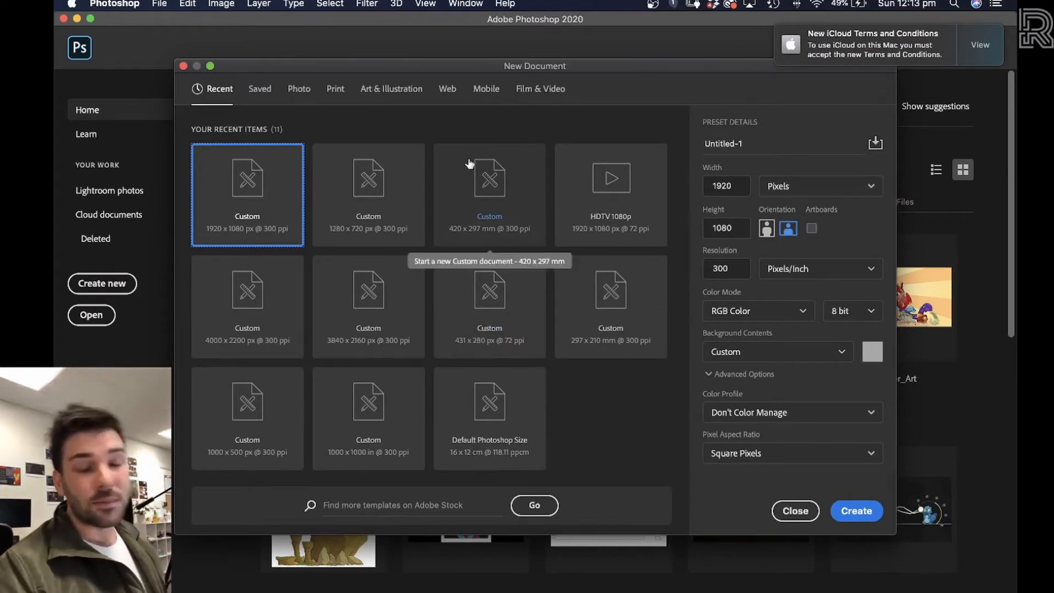
# - Try the A4 and A5 print presets for the new document
pyautogui.click(332, 95)
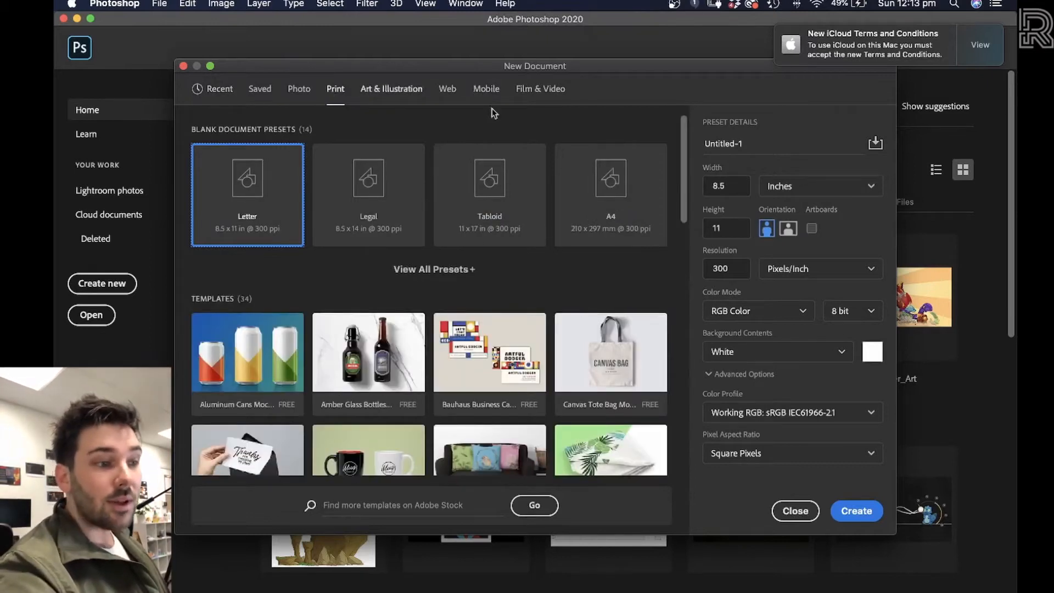
pyautogui.click(611, 202)
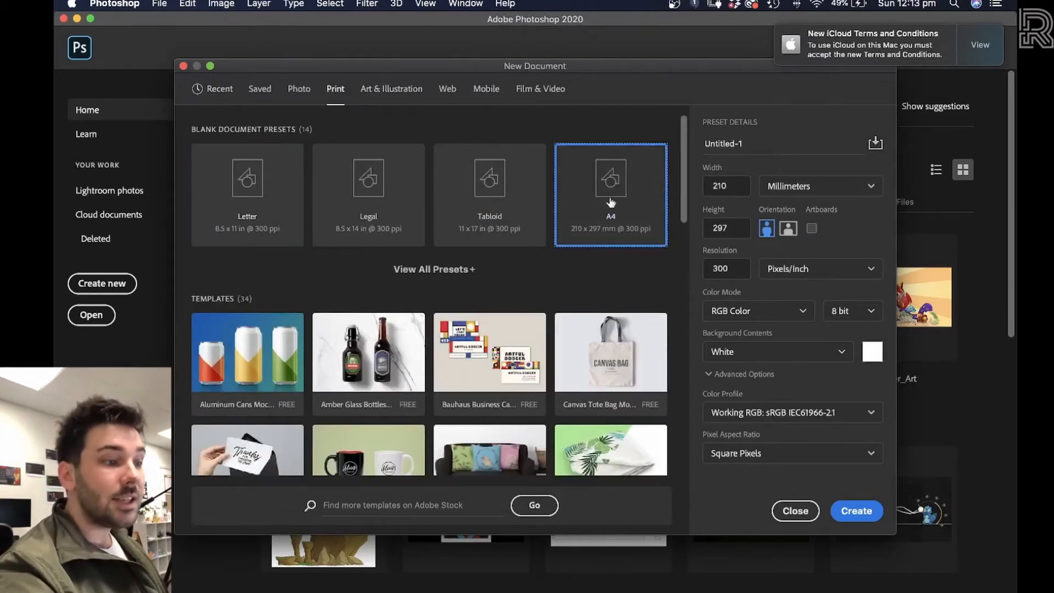
pyautogui.click(435, 270)
pyautogui.click(395, 305)
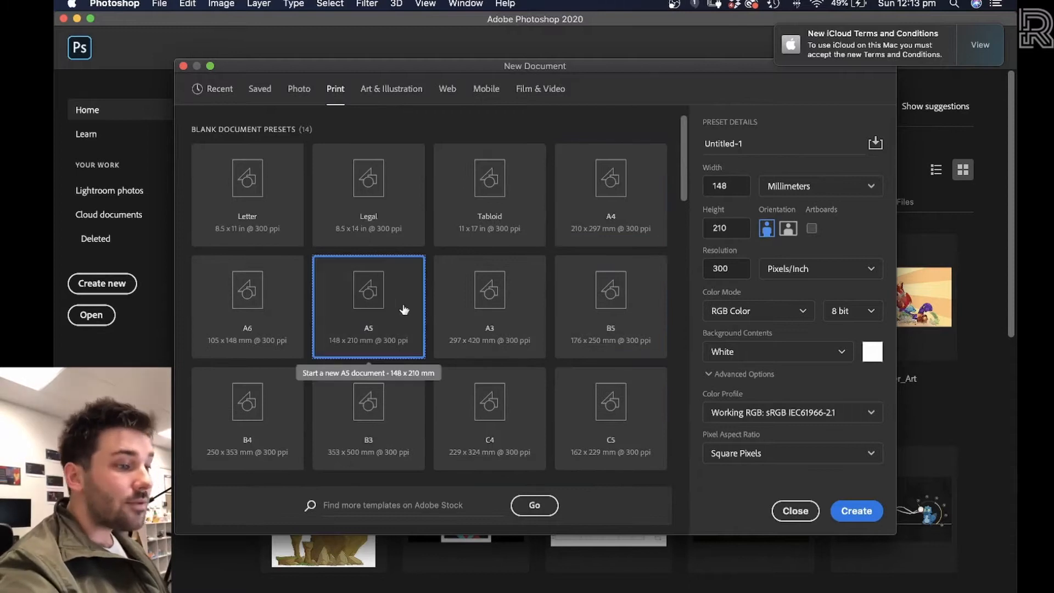
# - Choose the HDTV 1080p film and video preset and set its resolution to 300 pixels/inch
pyautogui.click(533, 96)
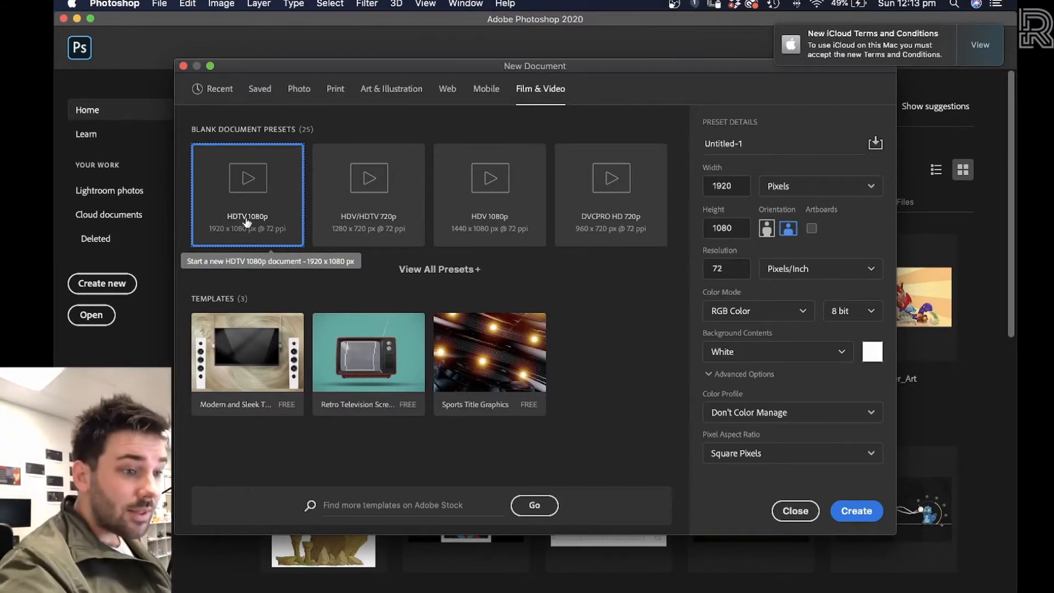
pyautogui.click(729, 272)
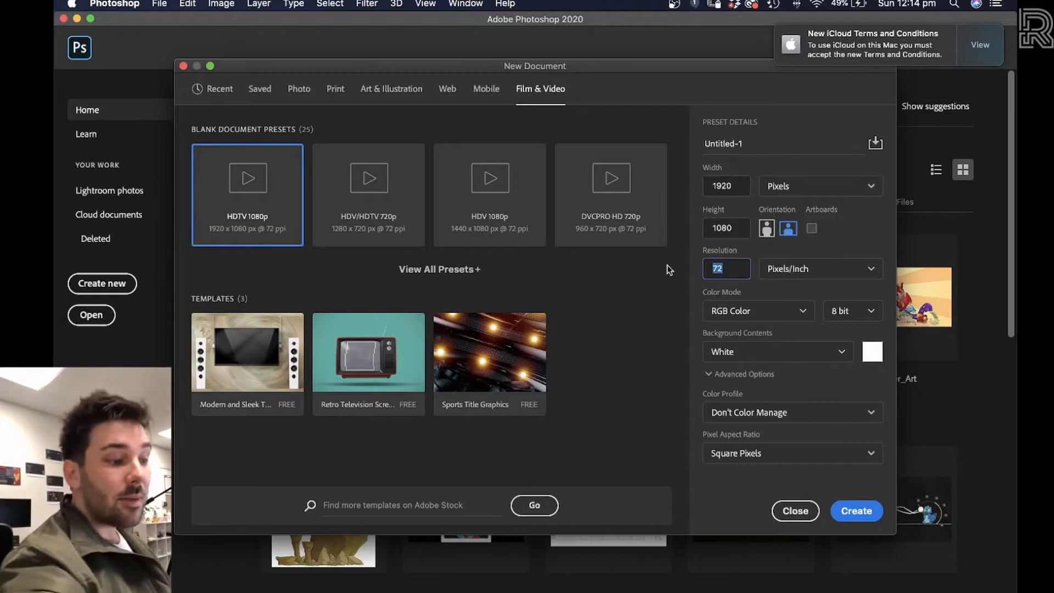
pyautogui.write('300')
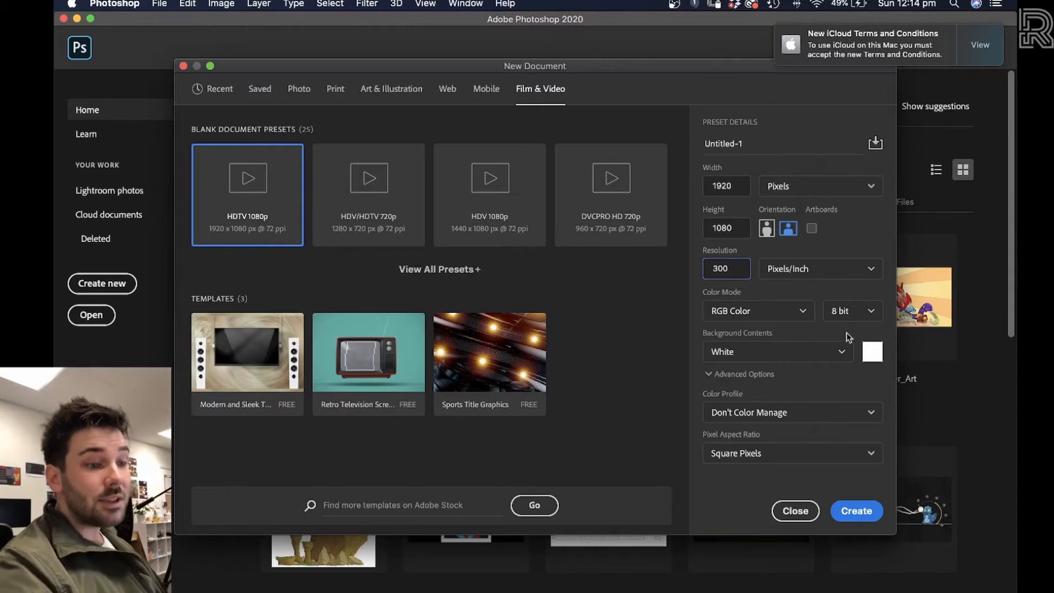
# - Set the background contents to the mid-grey colour b0b0b0 and create the document
pyautogui.click(870, 354)
pyautogui.moveTo(386, 264); pyautogui.dragTo(365, 260)
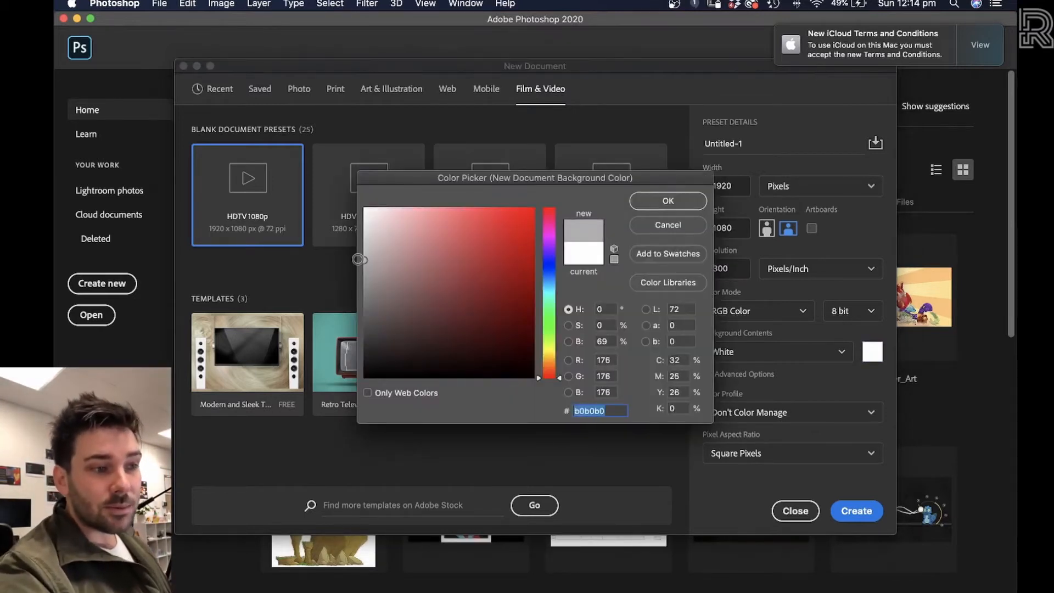
pyautogui.click(685, 201)
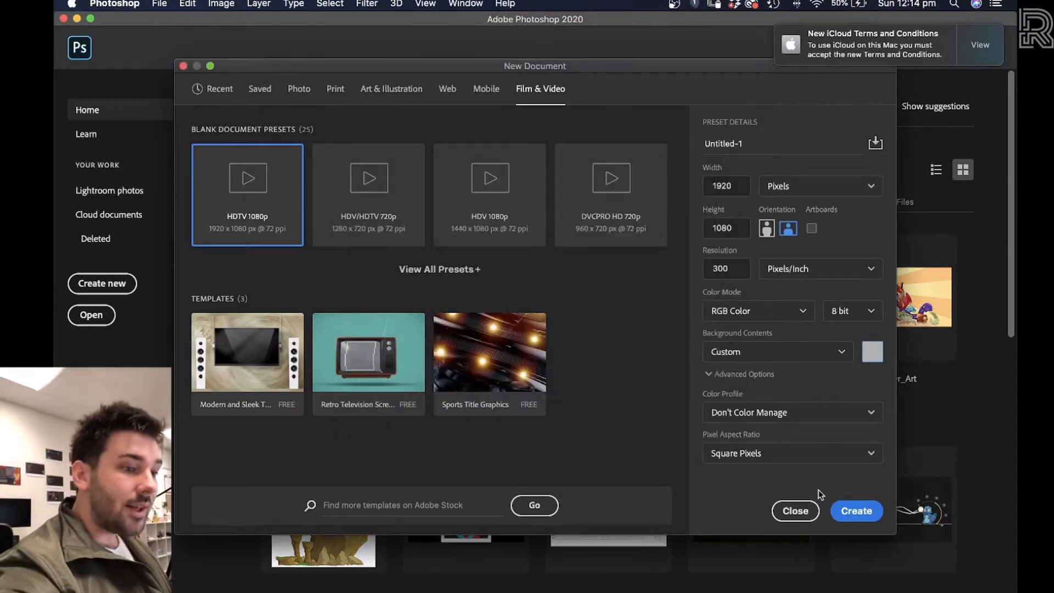
pyautogui.click(856, 511)
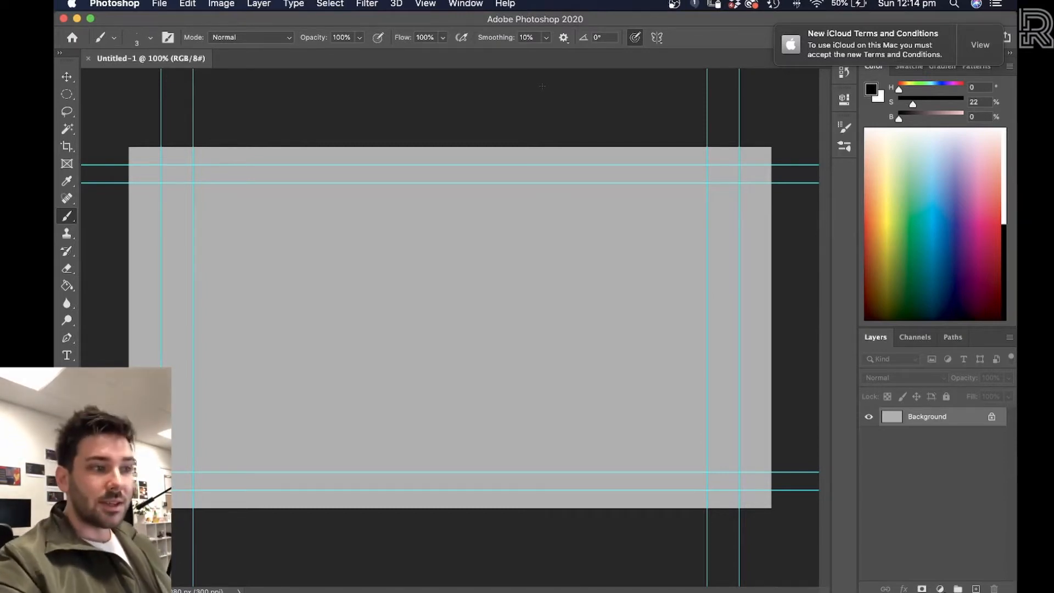
# - Turn the Extras display off and back on to compare the canvas with and without guides
pyautogui.click(427, 4)
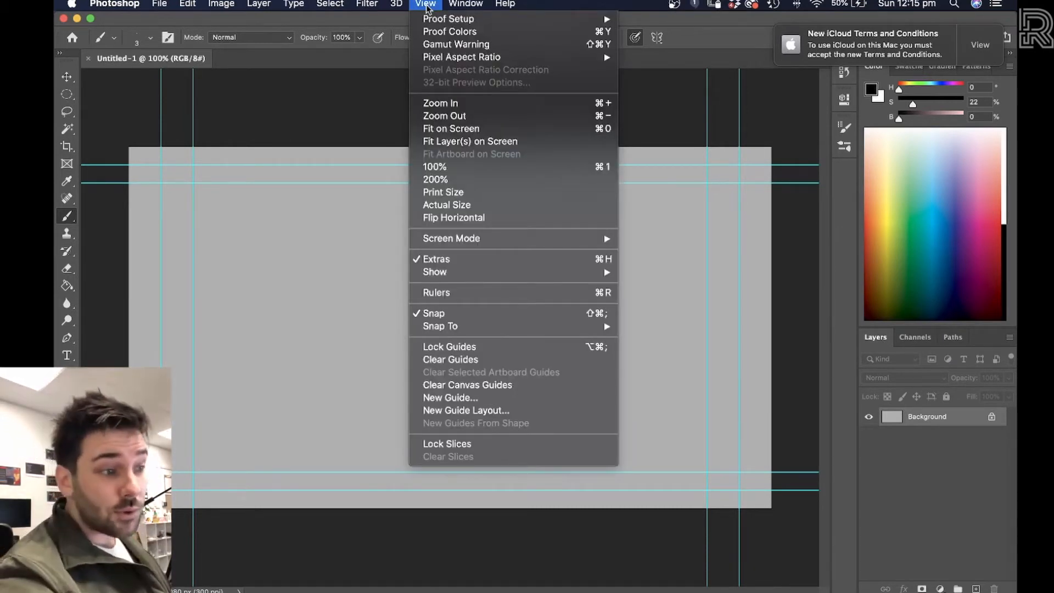
pyautogui.click(470, 261)
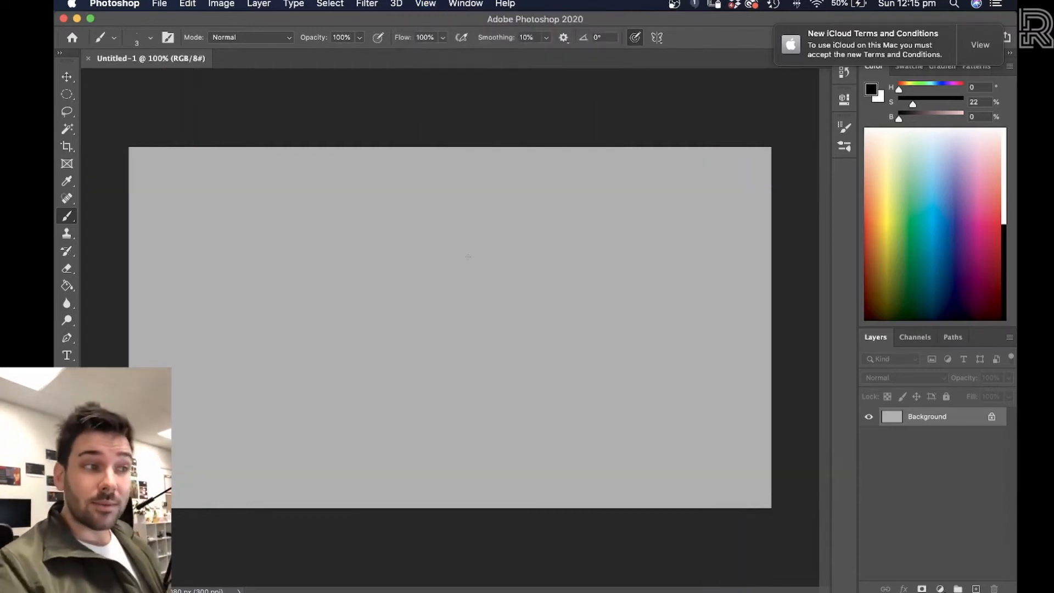
pyautogui.click(424, 4)
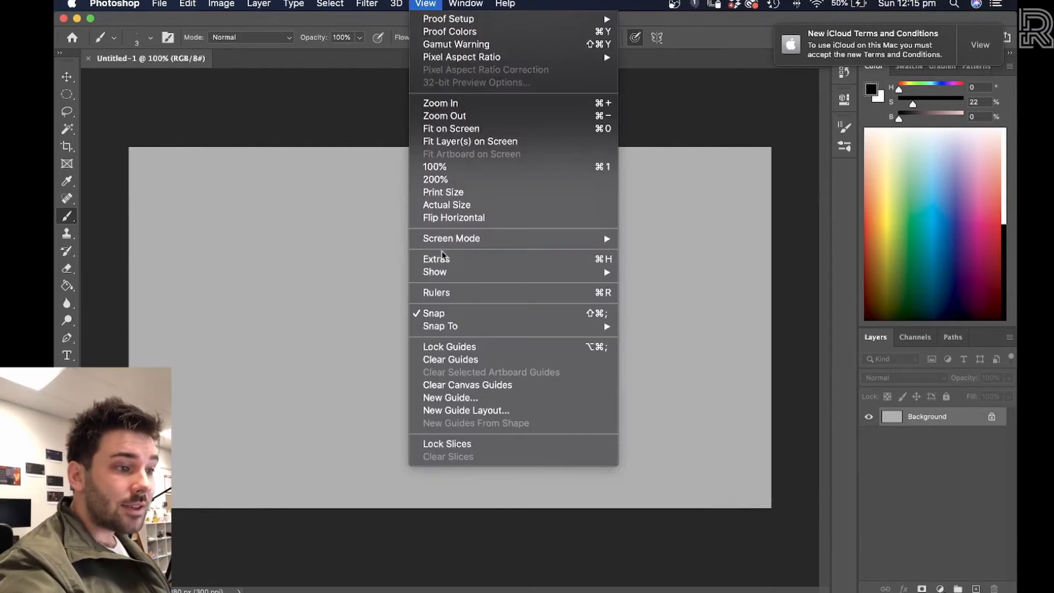
pyautogui.click(443, 259)
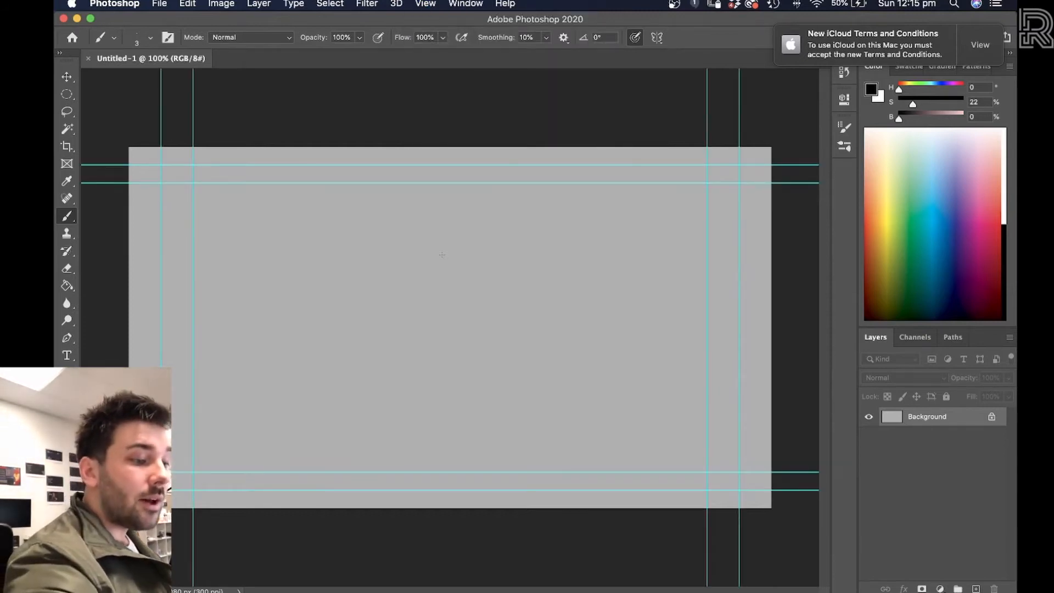
# - Hide the canvas guides, choosing Hide Extras rather than Hide Photoshop as the shortcut's behaviour
pyautogui.press('super+h')
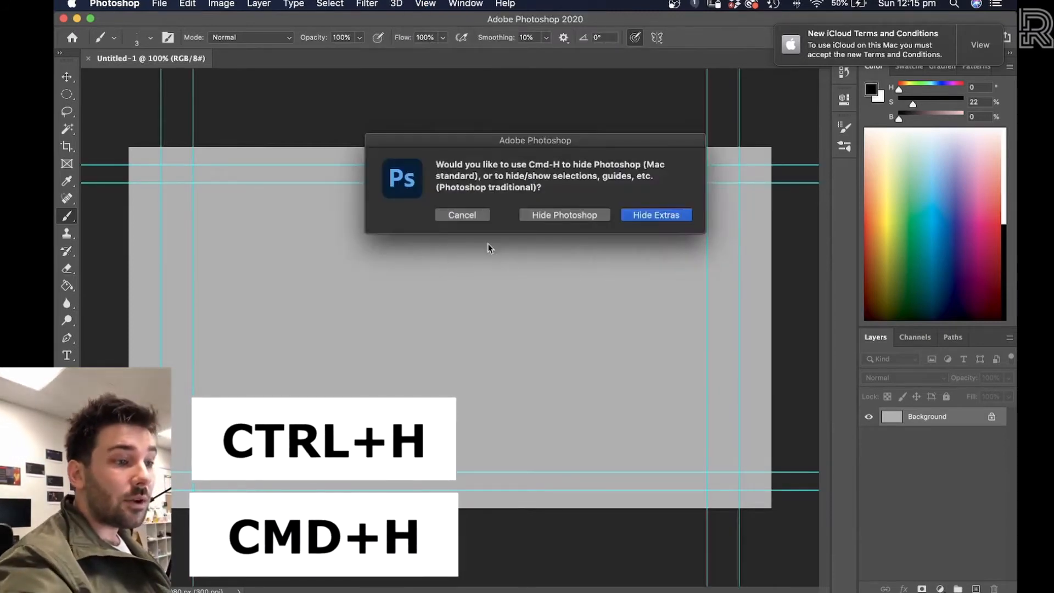
pyautogui.click(645, 216)
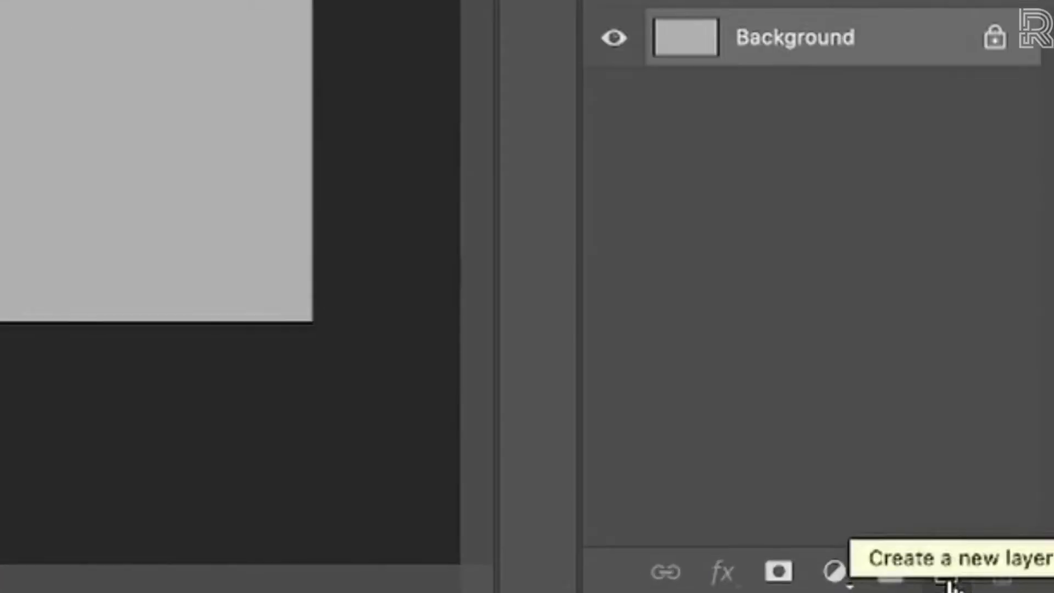
# - Add a new layer above the background and scribble two wavy test strokes across the middle of the canvas
pyautogui.click(949, 582)
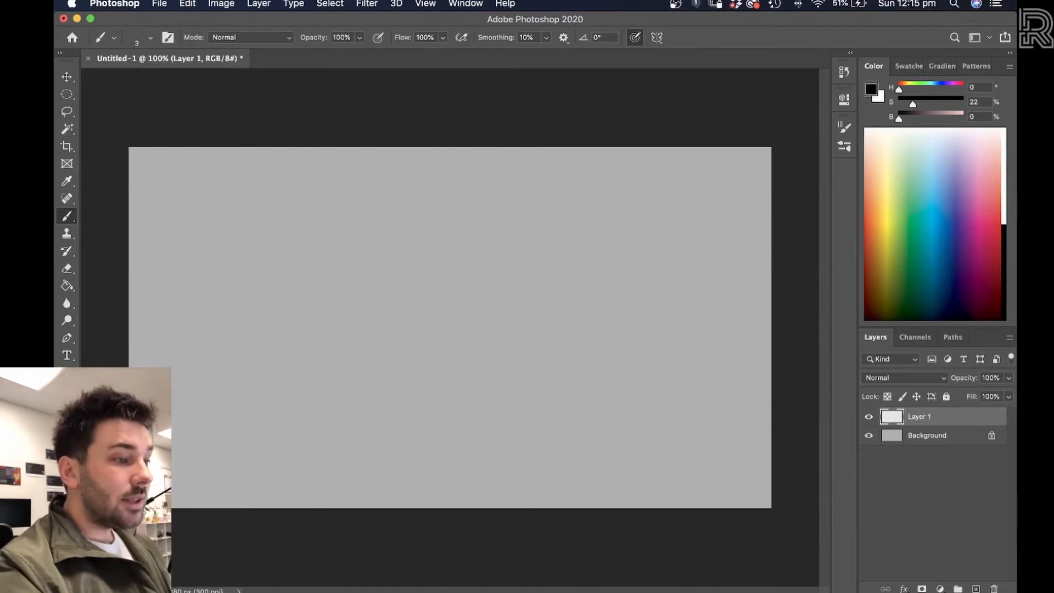
pyautogui.moveTo(428, 281); pyautogui.dragTo(263, 323)
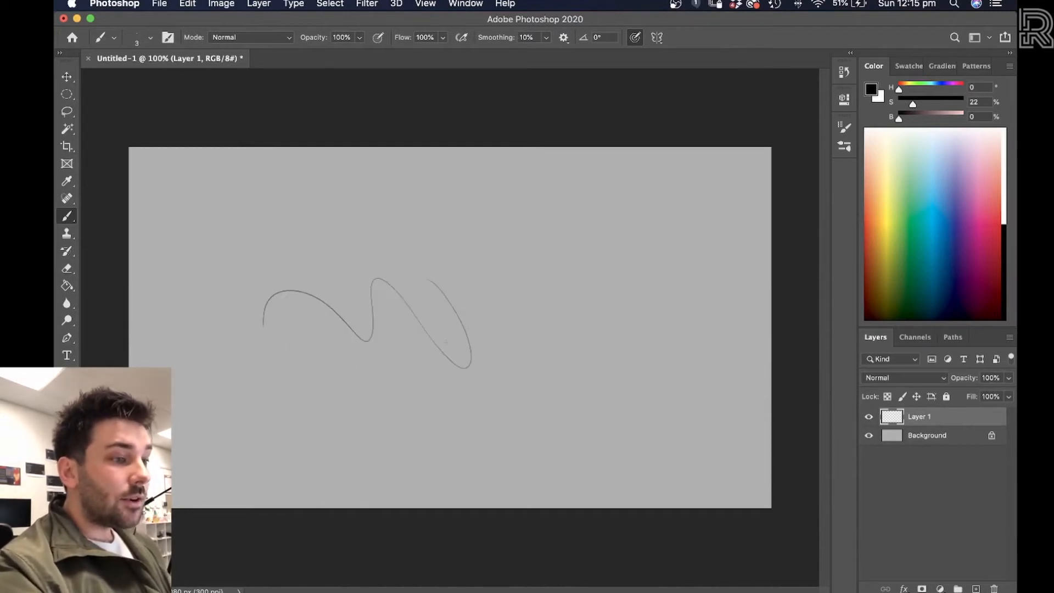
pyautogui.moveTo(491, 191)
pyautogui.mouseDown()
pyautogui.moveTo(527, 266)
pyautogui.moveTo(456, 328)
pyautogui.mouseUp()
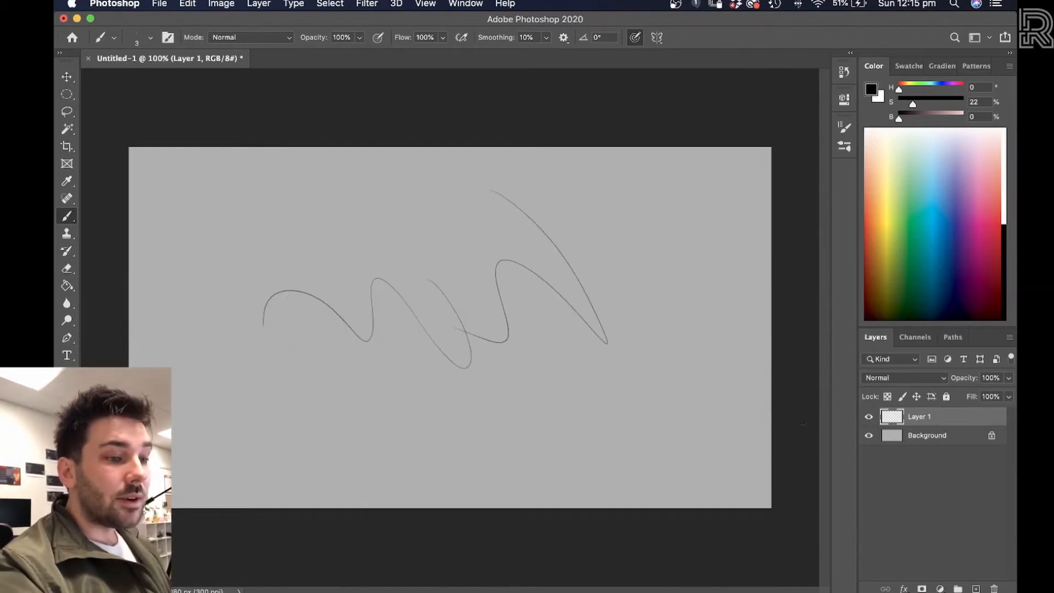
# - Toggle the visibility of the Background and Layer 1 off and on, and delete the scribbled layer
pyautogui.click(868, 436)
pyautogui.click(868, 437)
pyautogui.click(871, 418)
pyautogui.click(871, 419)
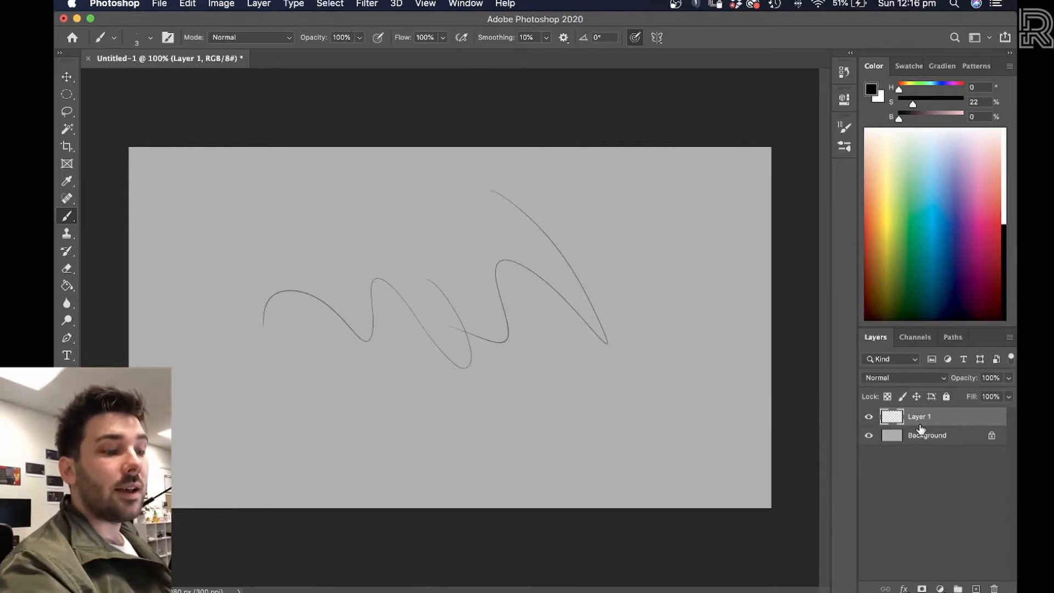
pyautogui.press('BackSpace')
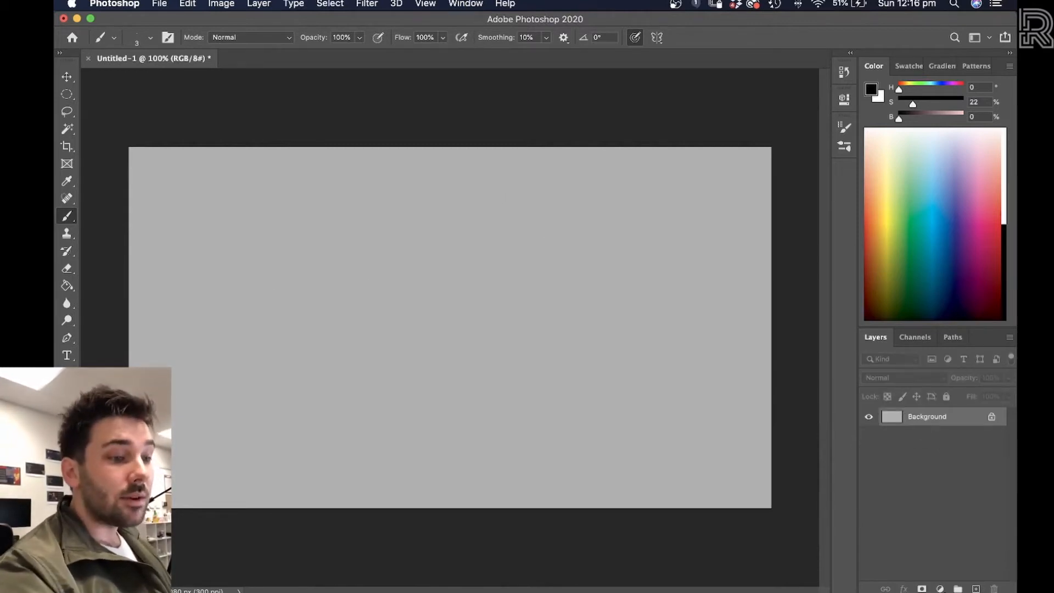
# - Add a new layer above the background and make the Brush the active tool after trying the Eraser
pyautogui.click(976, 589)
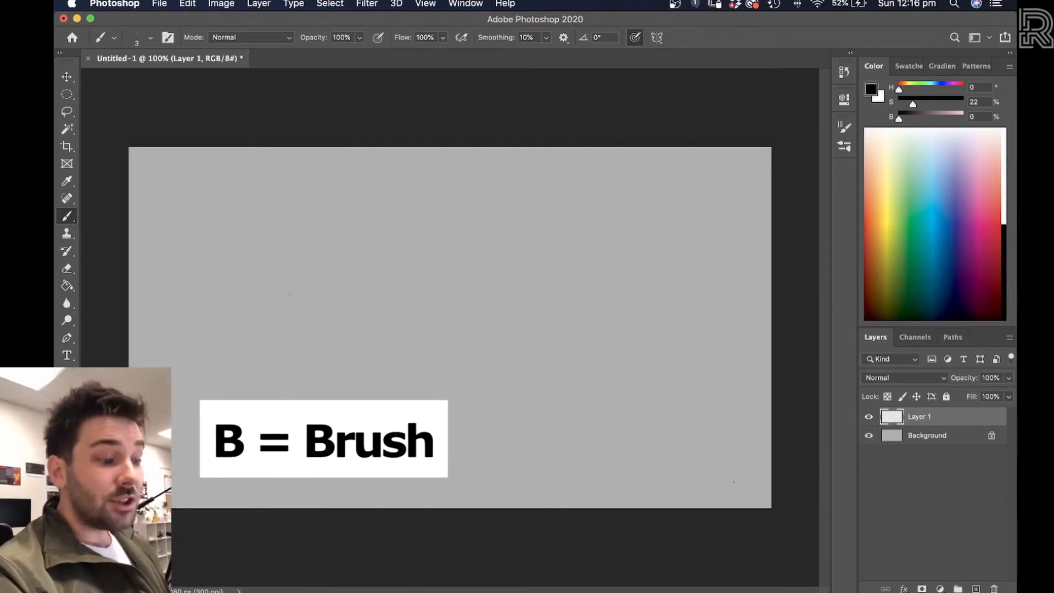
pyautogui.press('e')
pyautogui.press('b')
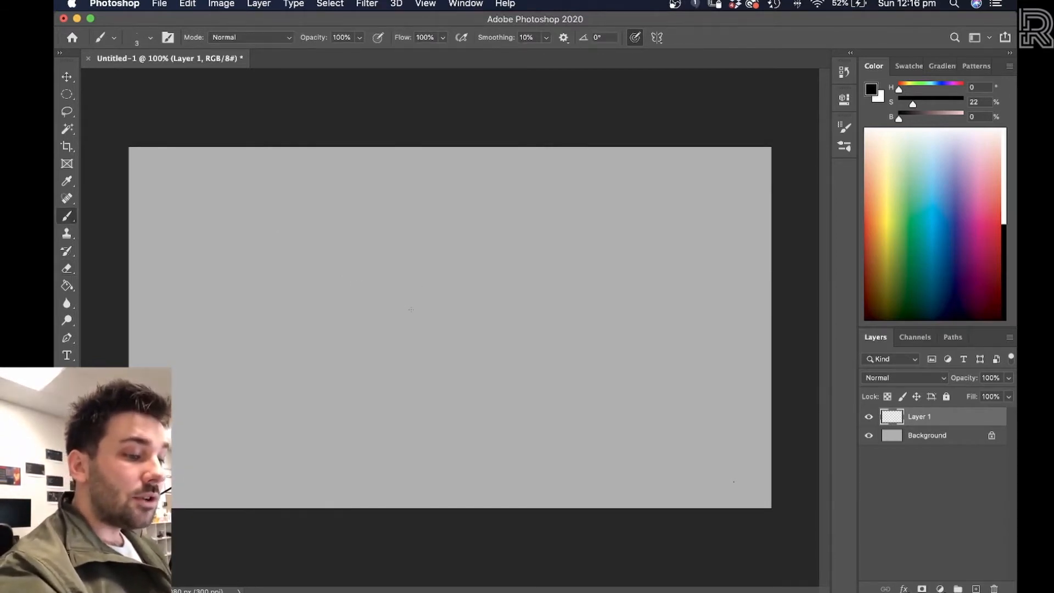
# - Sketch a rough circle for a character's head with light overlapping brush strokes on Layer 1
pyautogui.hotkey('ctrl', '+')
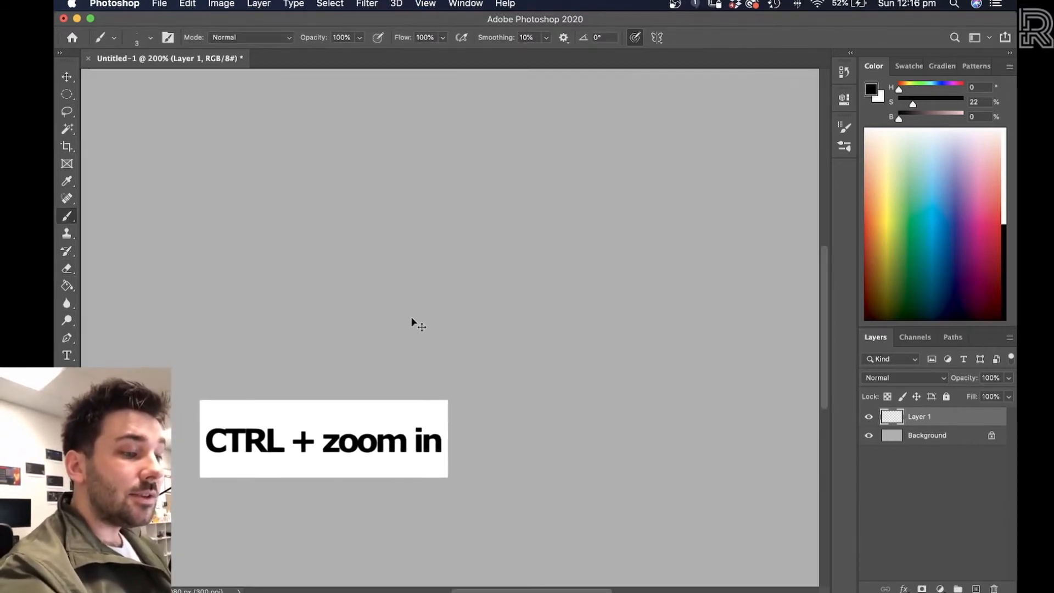
pyautogui.hotkey('ctrl', '-')
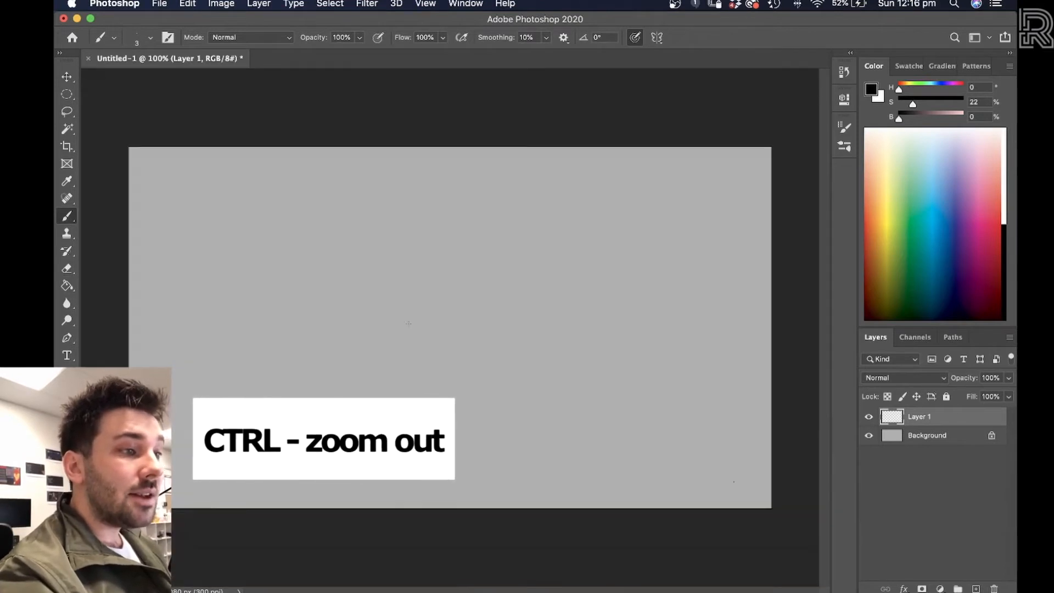
pyautogui.hotkey('ctrl', '+')
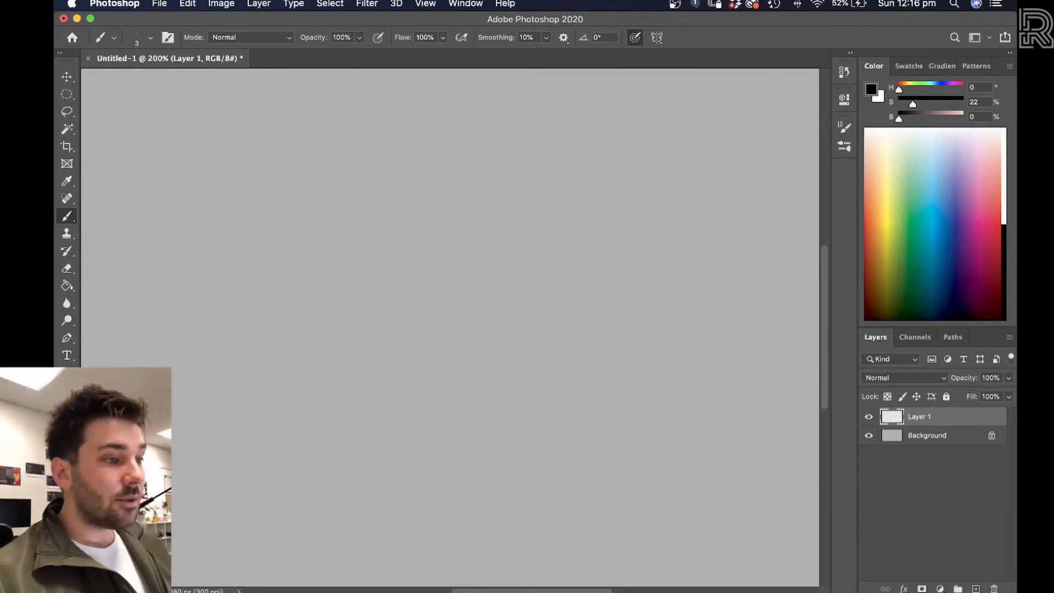
pyautogui.moveTo(419, 190); pyautogui.dragTo(368, 188)
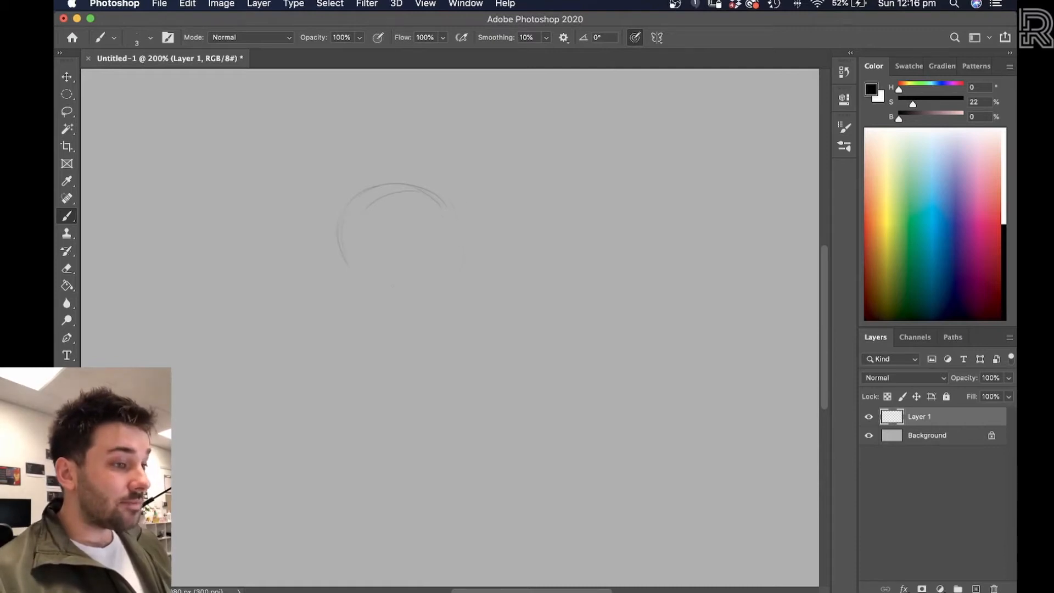
pyautogui.moveTo(455, 264); pyautogui.dragTo(391, 303)
pyautogui.moveTo(454, 278); pyautogui.dragTo(403, 291)
pyautogui.moveTo(384, 184); pyautogui.dragTo(434, 199)
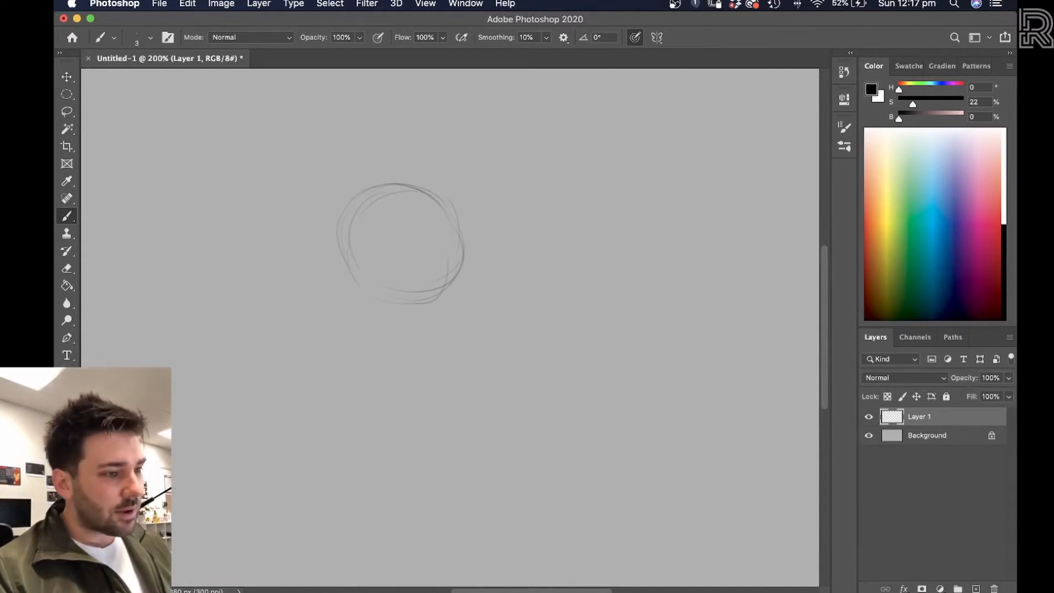
# - Sketch the curved mouth line, jaw, large eye shape, teeth, and the neck and shoulder lines onto the head
pyautogui.moveTo(449, 272); pyautogui.dragTo(409, 274)
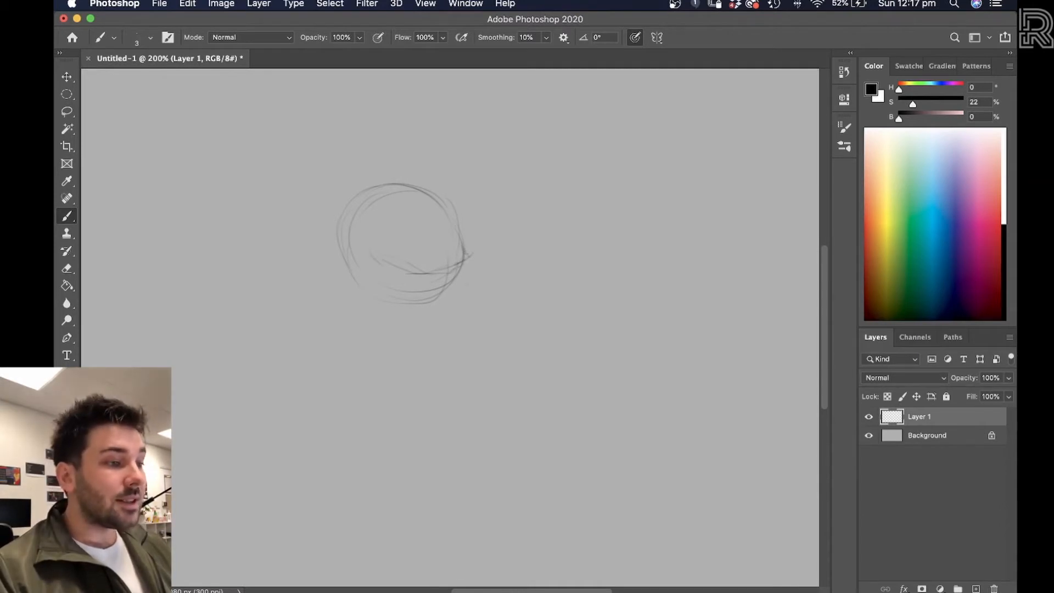
pyautogui.moveTo(376, 283); pyautogui.dragTo(406, 317)
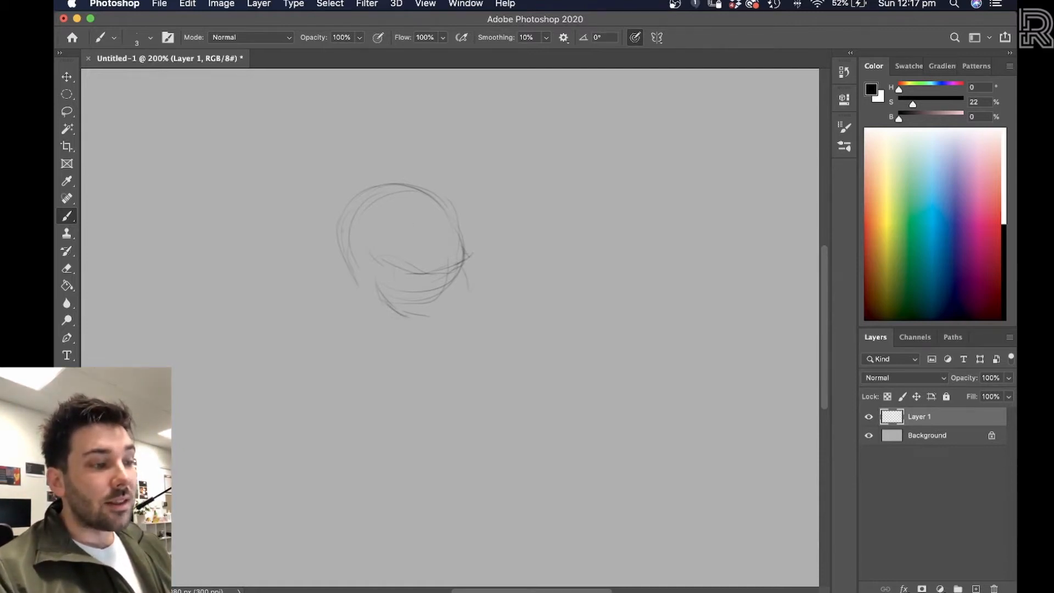
pyautogui.moveTo(408, 211); pyautogui.dragTo(405, 243)
pyautogui.moveTo(379, 185); pyautogui.dragTo(344, 274)
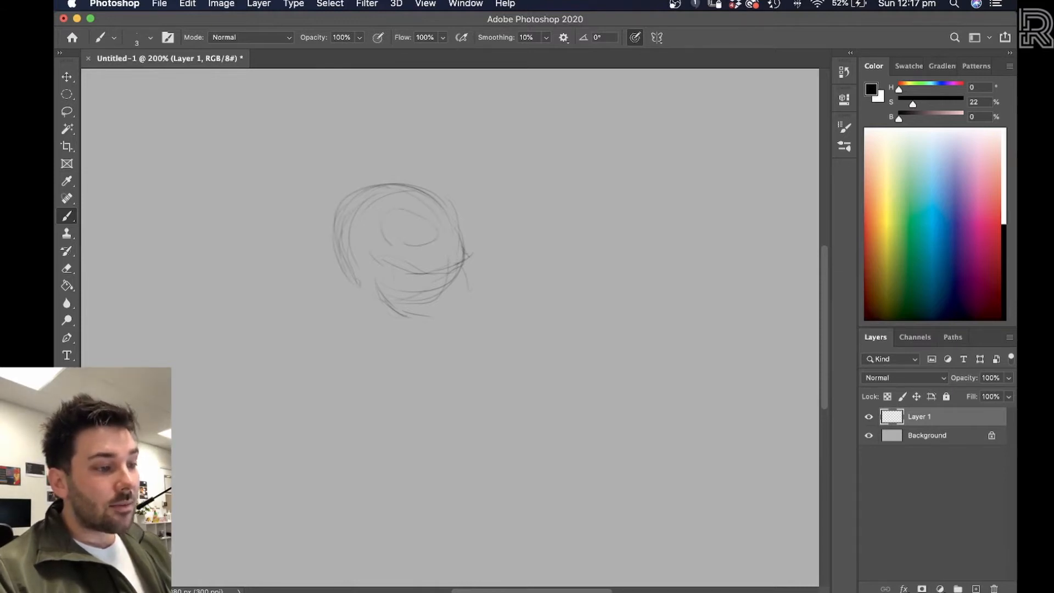
pyautogui.moveTo(468, 270); pyautogui.dragTo(472, 287)
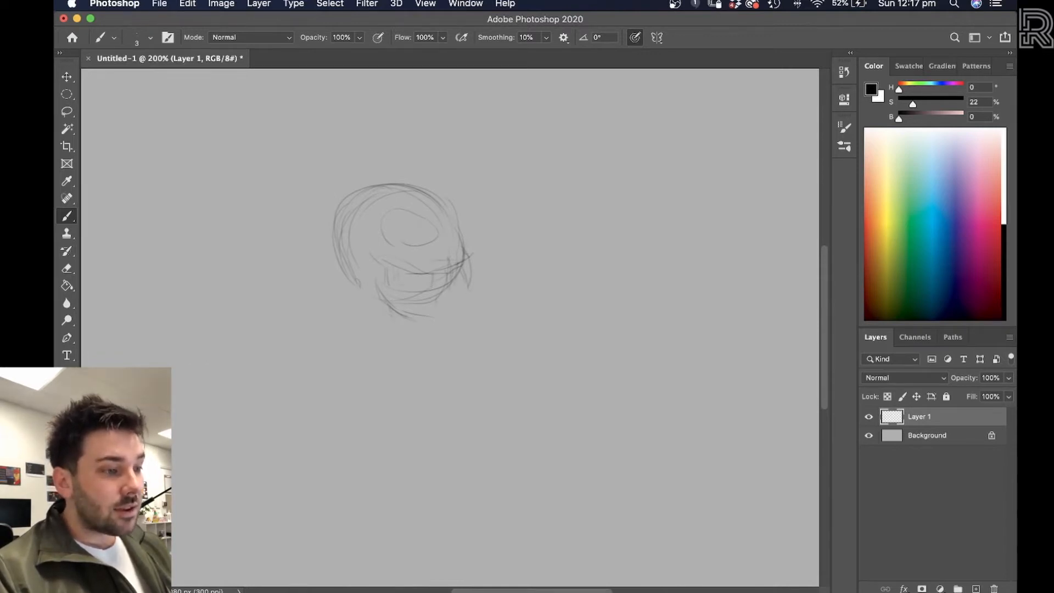
pyautogui.moveTo(434, 297); pyautogui.dragTo(522, 328)
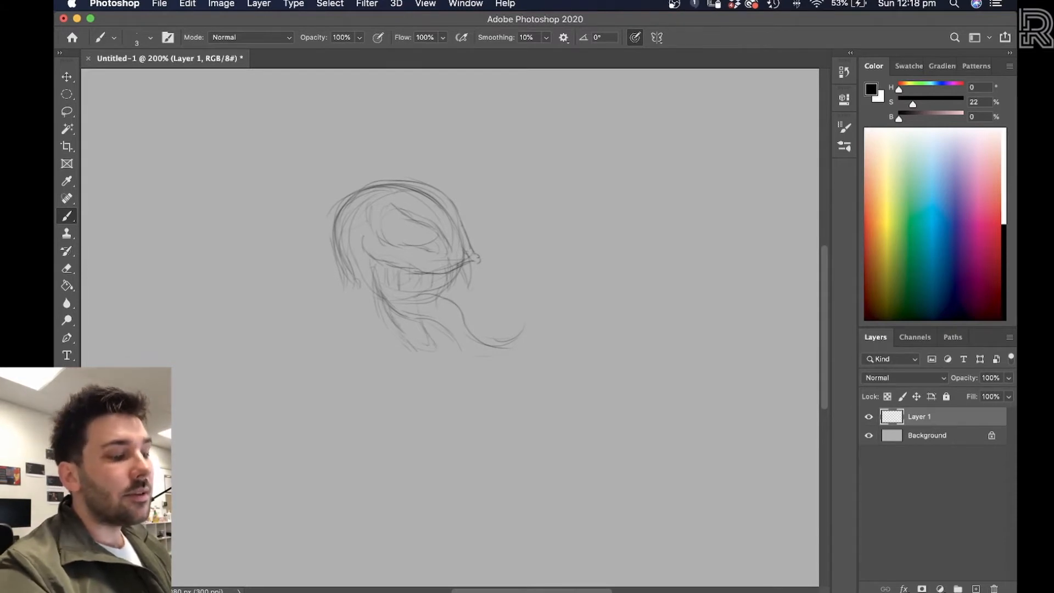
# - Enclose the whole head and shoulder sketch in a freehand Lasso selection
pyautogui.hotkey('ctrl', 't')
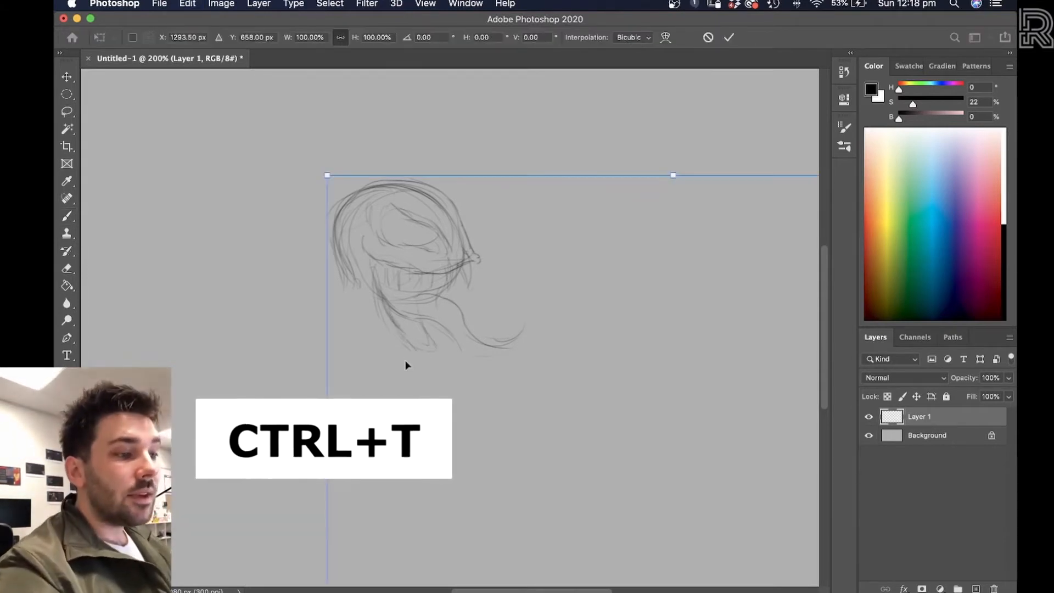
pyautogui.press('Escape')
pyautogui.press('l')
pyautogui.moveTo(541, 212)
pyautogui.mouseDown()
pyautogui.moveTo(492, 158)
pyautogui.moveTo(308, 174)
pyautogui.moveTo(294, 298)
pyautogui.moveTo(593, 293)
pyautogui.moveTo(532, 211)
pyautogui.mouseUp()
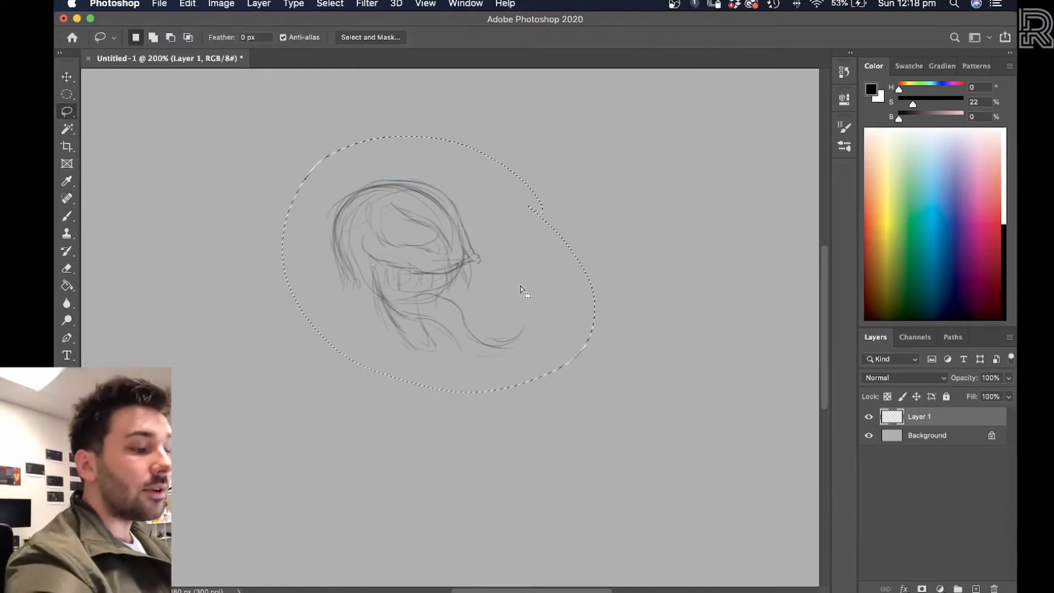
# - Reselect the head sketch with the Lasso and warp it, widening the skull backward and pulling the jaw and snout into a new shape
pyautogui.click(602, 255)
pyautogui.moveTo(590, 241)
pyautogui.mouseDown()
pyautogui.moveTo(444, 136)
pyautogui.moveTo(584, 377)
pyautogui.moveTo(616, 278)
pyautogui.moveTo(591, 243)
pyautogui.mouseUp()
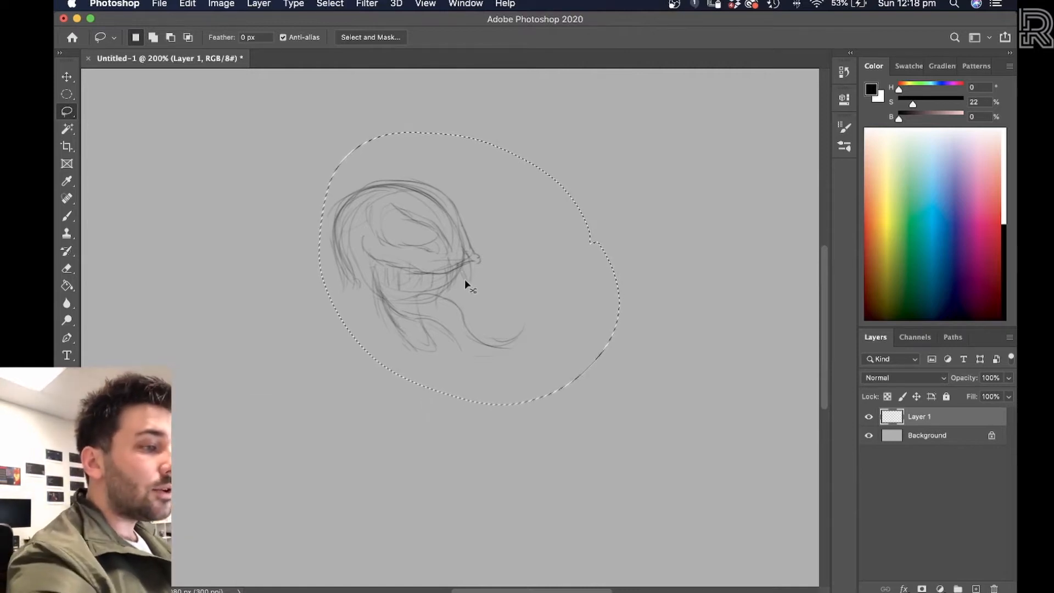
pyautogui.press('super+t')
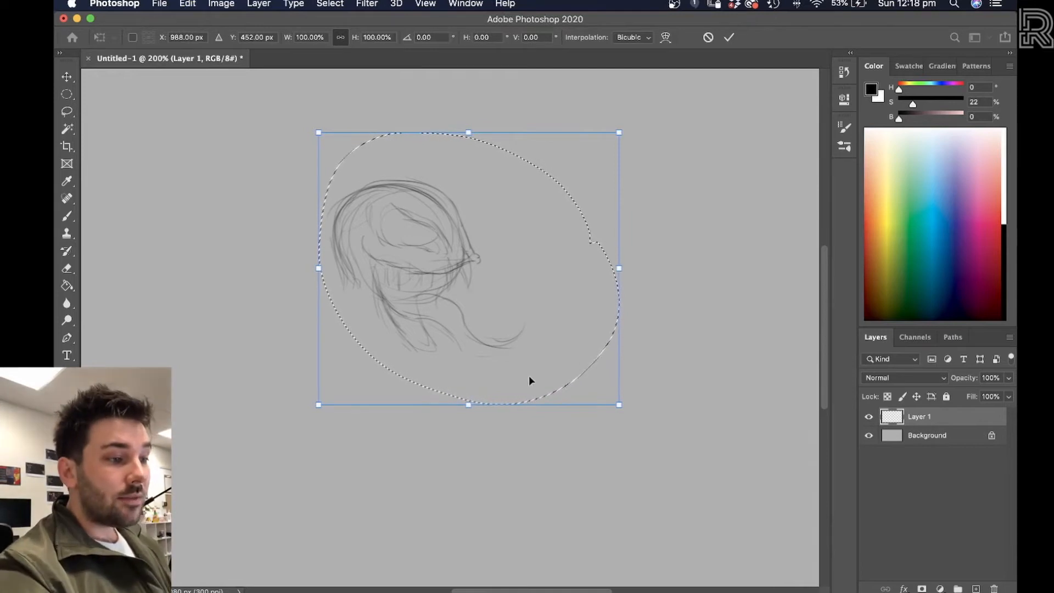
pyautogui.rightClick(454, 315)
pyautogui.click(411, 340)
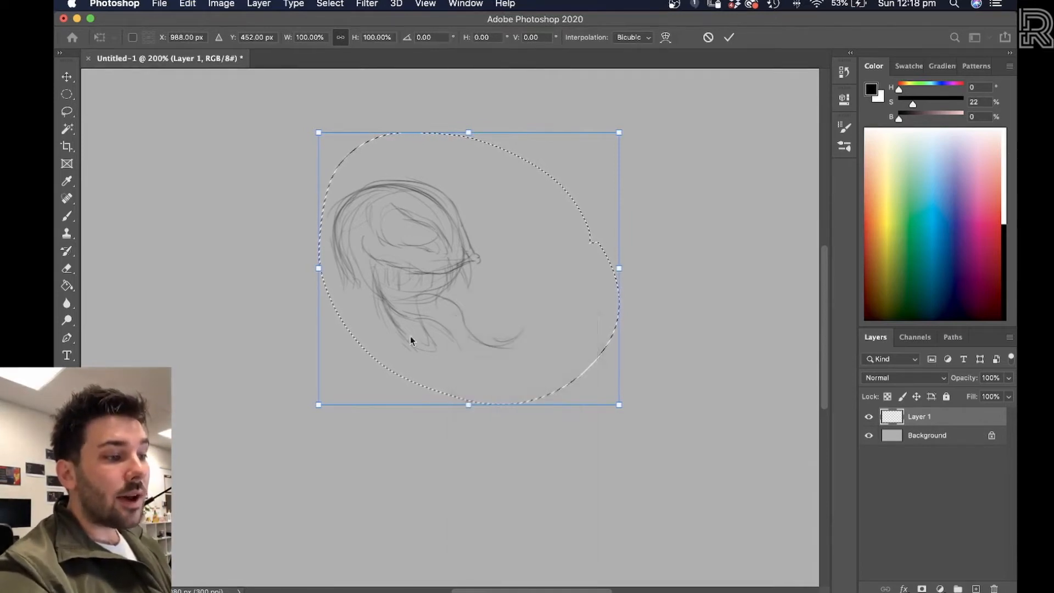
pyautogui.moveTo(344, 278); pyautogui.dragTo(311, 265)
pyautogui.moveTo(436, 253); pyautogui.dragTo(467, 260)
pyautogui.moveTo(463, 336); pyautogui.dragTo(456, 363)
pyautogui.moveTo(367, 272); pyautogui.dragTo(380, 237)
pyautogui.moveTo(386, 299); pyautogui.dragTo(377, 308)
pyautogui.press('Return')
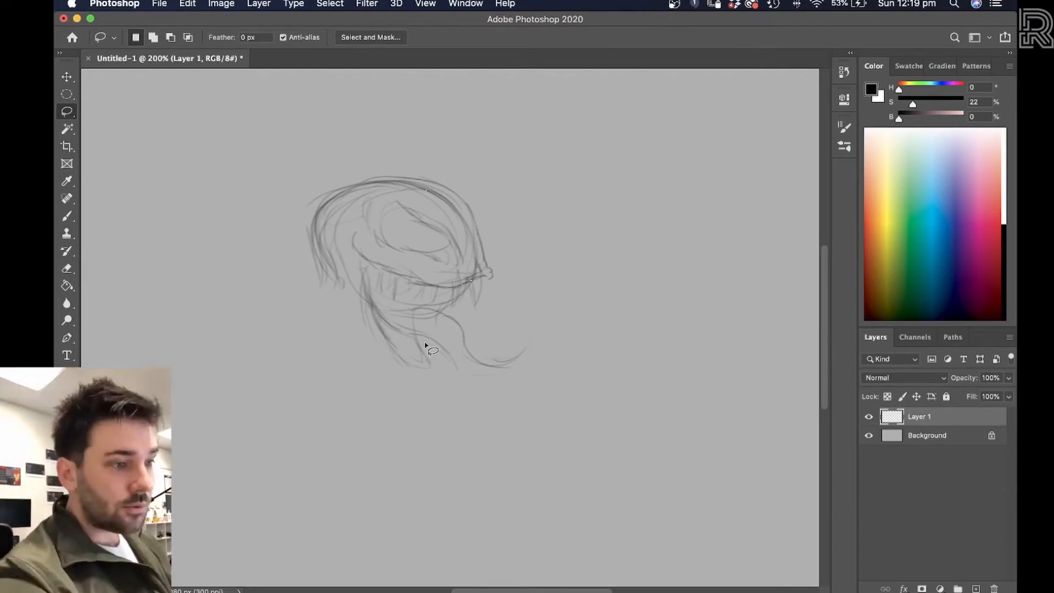
# - Lower Layer 1's opacity to about 30% and add a new layer above it for cleaner line work with the Brush
pyautogui.press('b')
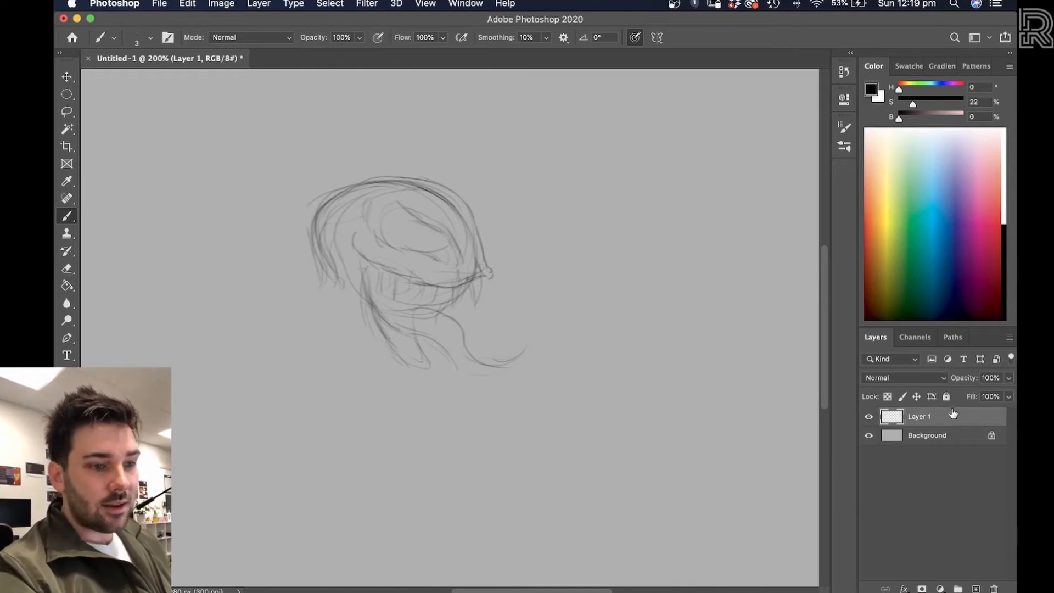
pyautogui.click(1008, 396)
pyautogui.moveTo(977, 397)
pyautogui.mouseDown()
pyautogui.moveTo(956, 402)
pyautogui.moveTo(963, 394)
pyautogui.mouseUp()
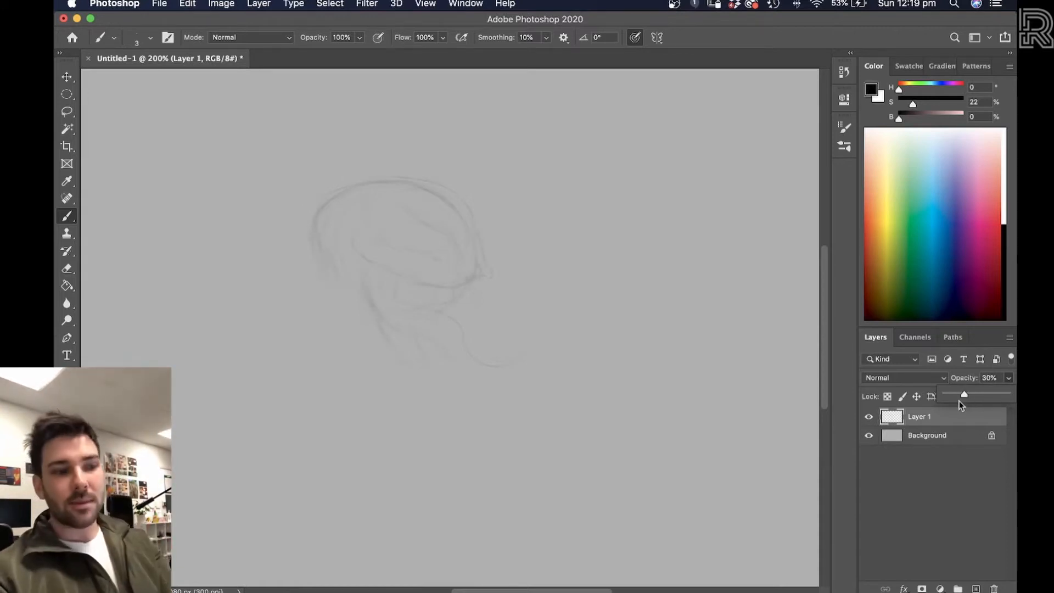
pyautogui.click(976, 588)
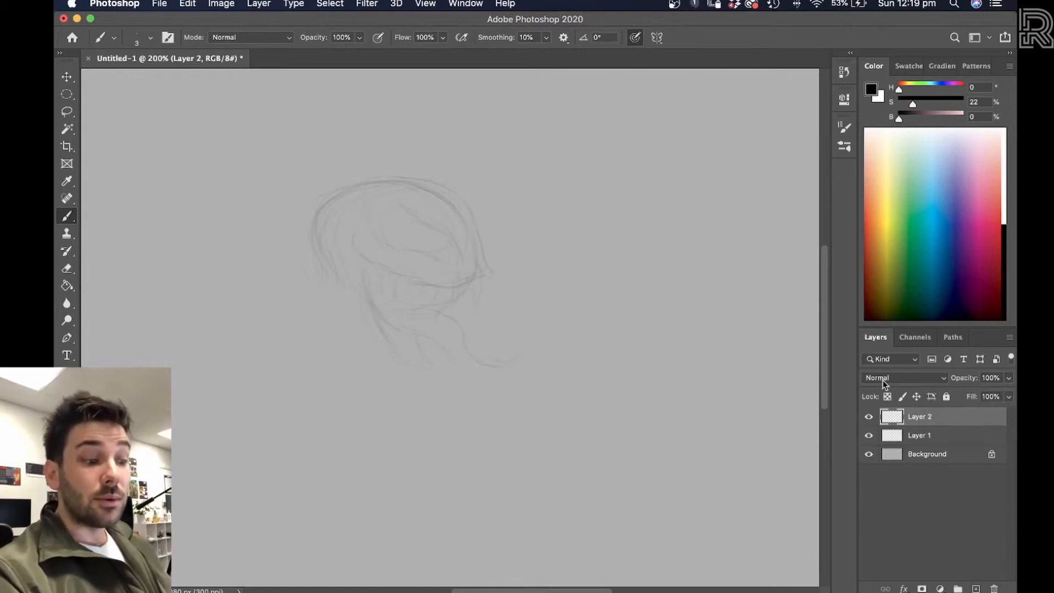
# - Draw the large pointed eye outline on Layer 2 over the faded sketch
pyautogui.press('super+equal')
pyautogui.moveTo(508, 234); pyautogui.dragTo(569, 251)
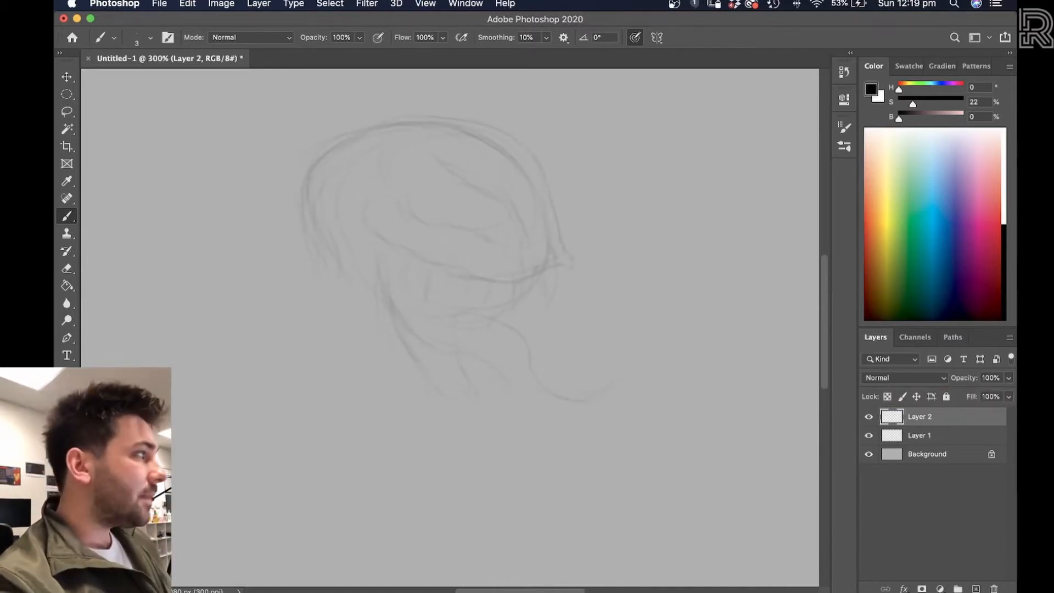
pyautogui.press('super+equal')
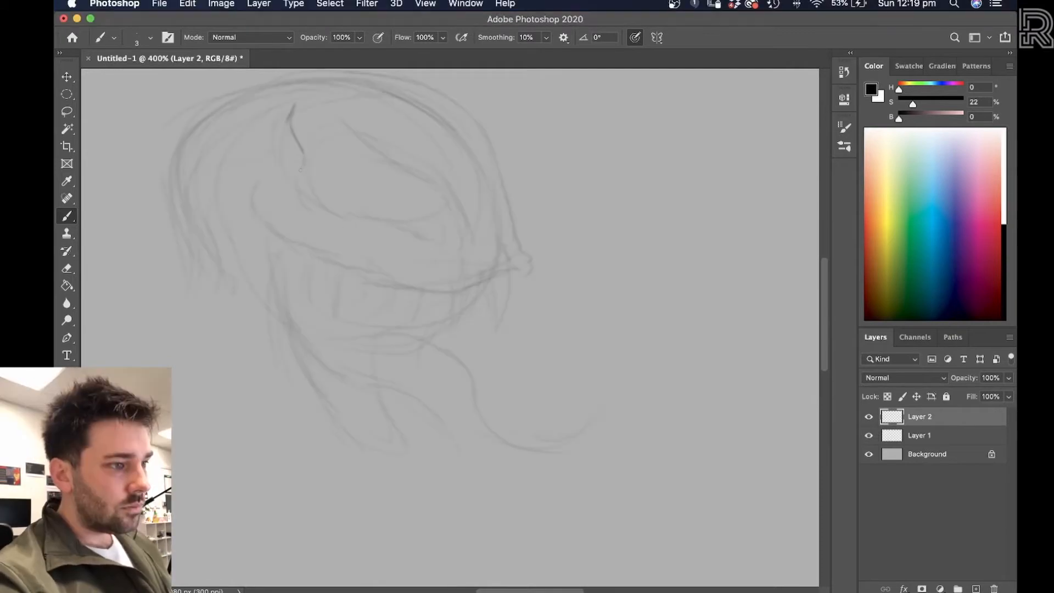
pyautogui.moveTo(305, 183); pyautogui.dragTo(319, 198)
pyautogui.moveTo(295, 109)
pyautogui.mouseDown()
pyautogui.moveTo(311, 127)
pyautogui.moveTo(433, 181)
pyautogui.moveTo(463, 247)
pyautogui.moveTo(340, 214)
pyautogui.moveTo(327, 200)
pyautogui.mouseUp()
# - Draw the long pointed fangs at the front of the upper jaw with short overlapping strokes
pyautogui.moveTo(514, 221); pyautogui.dragTo(527, 310)
pyautogui.moveTo(519, 324); pyautogui.dragTo(526, 335)
pyautogui.moveTo(501, 283); pyautogui.dragTo(507, 322)
pyautogui.moveTo(485, 285); pyautogui.dragTo(477, 314)
pyautogui.moveTo(406, 280); pyautogui.dragTo(395, 308)
pyautogui.moveTo(402, 326); pyautogui.dragTo(401, 349)
pyautogui.moveTo(423, 284)
pyautogui.mouseDown()
pyautogui.moveTo(429, 313)
pyautogui.moveTo(452, 325)
pyautogui.mouseUp()
pyautogui.moveTo(445, 298)
pyautogui.mouseDown()
pyautogui.moveTo(442, 333)
pyautogui.moveTo(476, 286)
pyautogui.mouseUp()
pyautogui.moveTo(477, 299); pyautogui.dragTo(479, 332)
pyautogui.moveTo(474, 317); pyautogui.dragTo(468, 339)
pyautogui.moveTo(486, 278)
pyautogui.mouseDown()
pyautogui.moveTo(499, 297)
pyautogui.moveTo(501, 341)
pyautogui.mouseUp()
pyautogui.moveTo(487, 317); pyautogui.dragTo(492, 328)
pyautogui.moveTo(519, 273)
pyautogui.mouseDown()
pyautogui.moveTo(499, 290)
pyautogui.moveTo(518, 303)
pyautogui.mouseUp()
pyautogui.moveTo(519, 300); pyautogui.dragTo(510, 326)
# - Draw the upper lip line, the lower front edge of the face and the curved back of the head
pyautogui.moveTo(519, 238); pyautogui.dragTo(425, 269)
pyautogui.moveTo(523, 229)
pyautogui.mouseDown()
pyautogui.moveTo(495, 240)
pyautogui.moveTo(512, 199)
pyautogui.moveTo(502, 168)
pyautogui.mouseUp()
pyautogui.moveTo(187, 117)
pyautogui.mouseDown()
pyautogui.moveTo(165, 176)
pyautogui.moveTo(174, 216)
pyautogui.mouseUp()
pyautogui.moveTo(166, 164)
pyautogui.mouseDown()
pyautogui.moveTo(171, 222)
pyautogui.moveTo(191, 262)
pyautogui.mouseUp()
pyautogui.moveTo(172, 214); pyautogui.dragTo(189, 271)
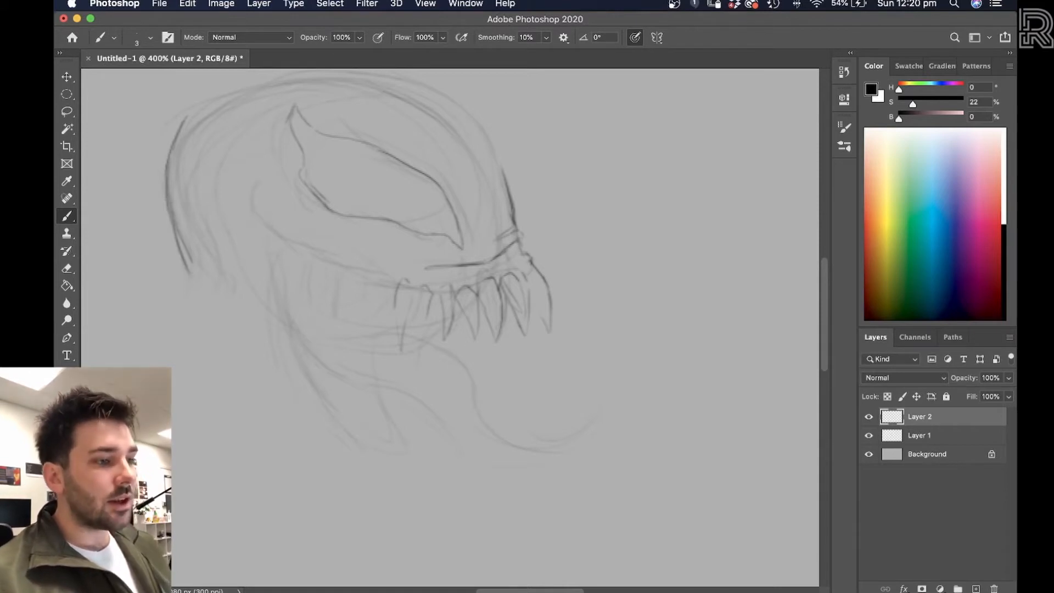
# - Try undoing, redrawing and erasing the upper stroke at the back of the head
pyautogui.scroll(3, 384, 247)
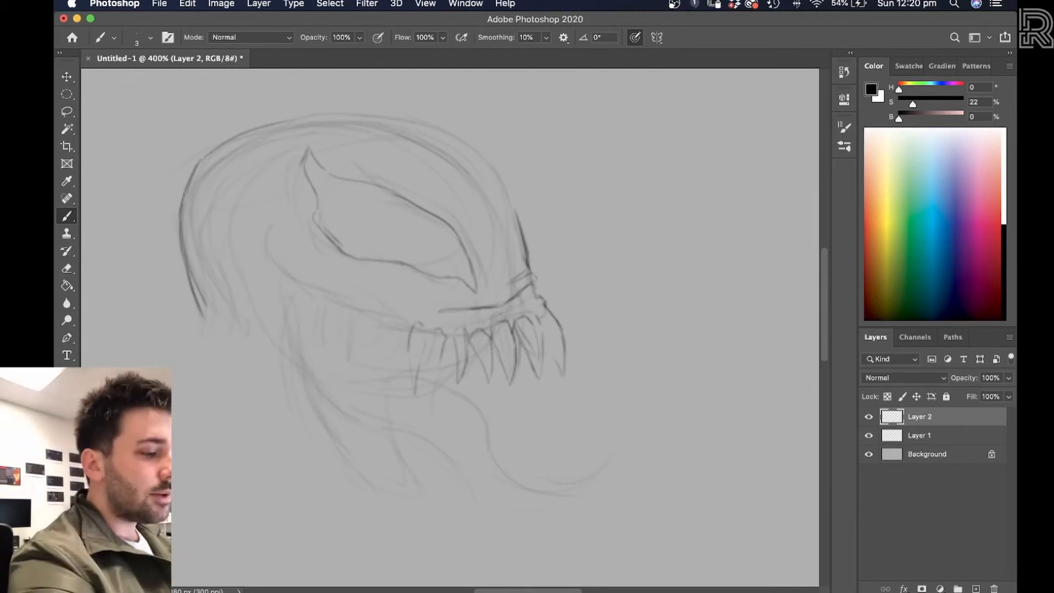
pyautogui.press('super+z')
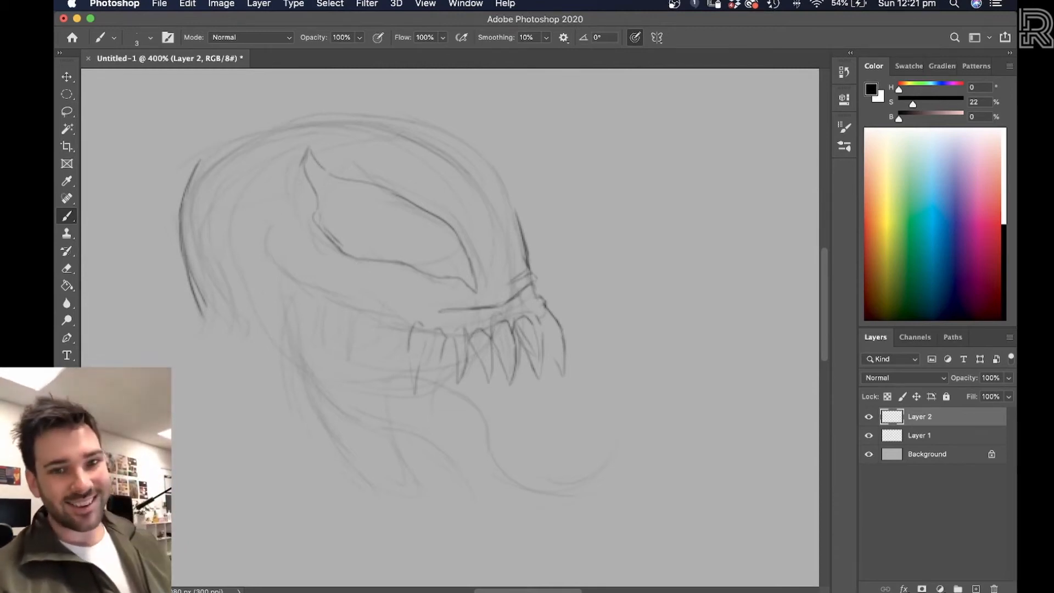
pyautogui.moveTo(201, 159)
pyautogui.mouseDown()
pyautogui.moveTo(277, 119)
pyautogui.moveTo(180, 217)
pyautogui.mouseUp()
pyautogui.press('super+z')
pyautogui.press('e')
pyautogui.press('b')
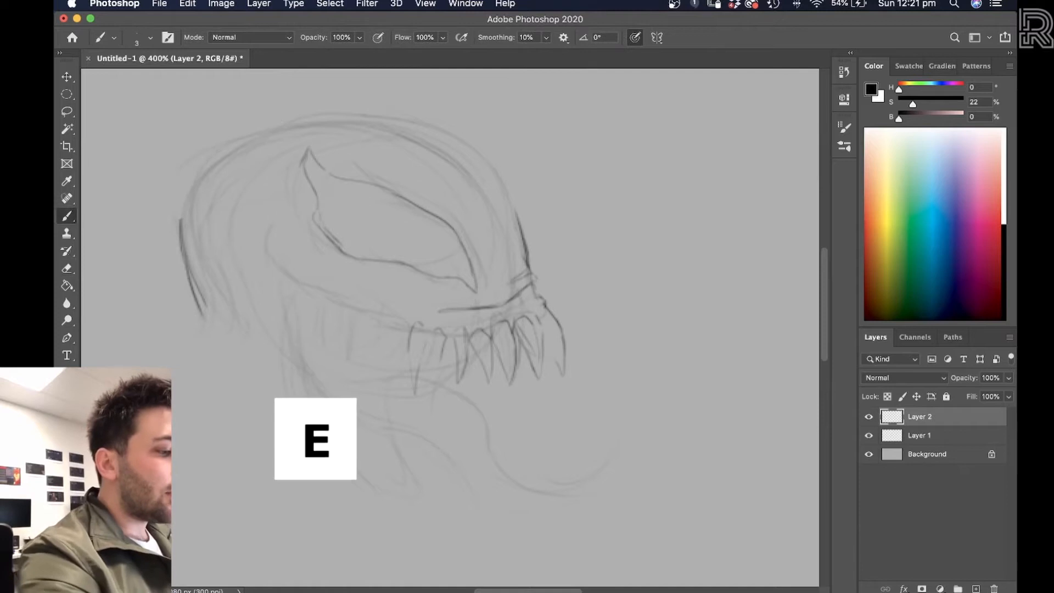
pyautogui.press('super+z')
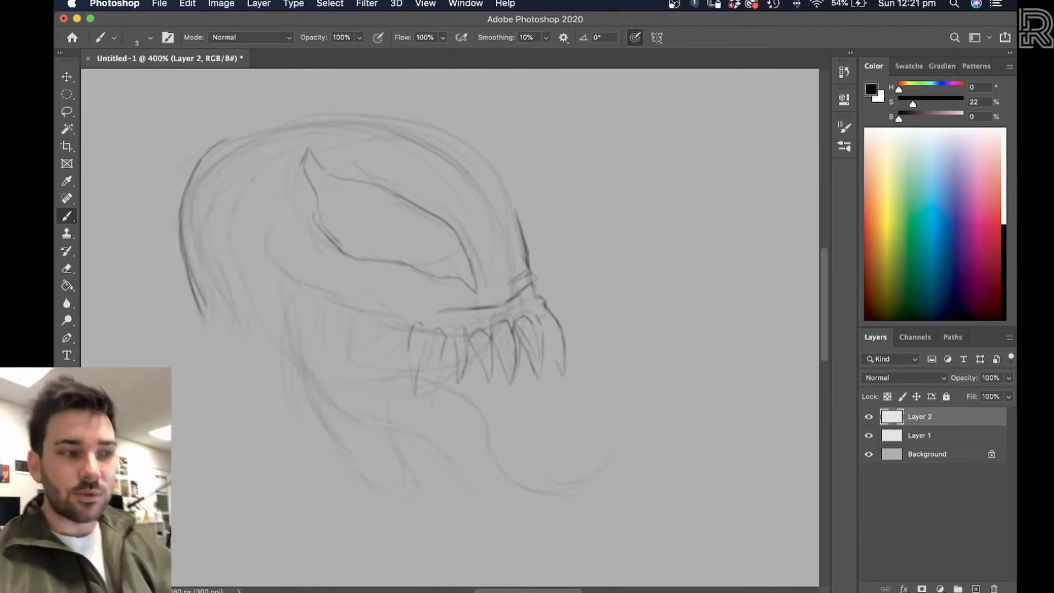
# - Outline the top of the head down to the forehead and fill the upper jaw with teeth back to the mouth corner
pyautogui.moveTo(217, 146)
pyautogui.mouseDown()
pyautogui.moveTo(272, 113)
pyautogui.moveTo(481, 132)
pyautogui.moveTo(507, 205)
pyautogui.mouseUp()
pyautogui.moveTo(475, 144); pyautogui.dragTo(511, 221)
pyautogui.moveTo(340, 302); pyautogui.dragTo(313, 349)
pyautogui.moveTo(336, 303); pyautogui.dragTo(311, 341)
pyautogui.moveTo(266, 237); pyautogui.dragTo(302, 286)
pyautogui.moveTo(276, 239); pyautogui.dragTo(263, 259)
pyautogui.moveTo(279, 251)
pyautogui.mouseDown()
pyautogui.moveTo(263, 271)
pyautogui.moveTo(274, 319)
pyautogui.moveTo(314, 292)
pyautogui.moveTo(317, 306)
pyautogui.moveTo(291, 345)
pyautogui.mouseUp()
pyautogui.moveTo(327, 292)
pyautogui.mouseDown()
pyautogui.moveTo(351, 305)
pyautogui.moveTo(345, 340)
pyautogui.mouseUp()
pyautogui.moveTo(344, 340)
pyautogui.mouseDown()
pyautogui.moveTo(357, 324)
pyautogui.moveTo(349, 357)
pyautogui.mouseUp()
pyautogui.moveTo(351, 358)
pyautogui.mouseDown()
pyautogui.moveTo(369, 325)
pyautogui.moveTo(375, 366)
pyautogui.mouseUp()
pyautogui.moveTo(381, 331); pyautogui.dragTo(378, 349)
pyautogui.moveTo(409, 317); pyautogui.dragTo(395, 342)
pyautogui.moveTo(399, 342); pyautogui.dragTo(388, 367)
pyautogui.moveTo(397, 324); pyautogui.dragTo(391, 349)
pyautogui.moveTo(393, 349); pyautogui.dragTo(391, 372)
# - Sketch small lower teeth along the back of the jaw and the tongue's long upper curve sweeping forward and up
pyautogui.moveTo(492, 423)
pyautogui.mouseDown()
pyautogui.moveTo(454, 328)
pyautogui.moveTo(473, 311)
pyautogui.mouseUp()
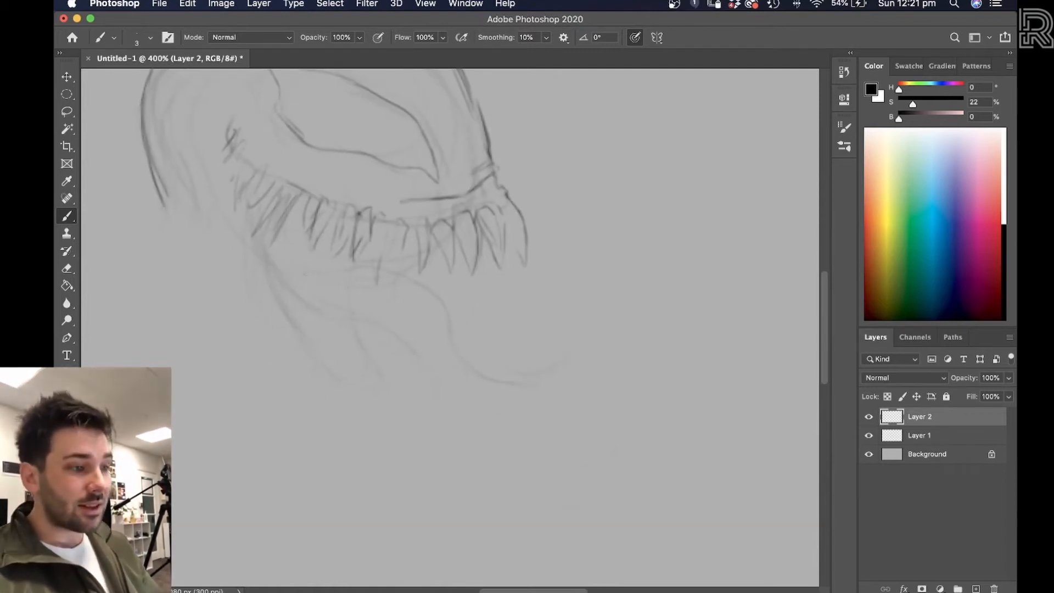
pyautogui.moveTo(390, 282); pyautogui.dragTo(392, 312)
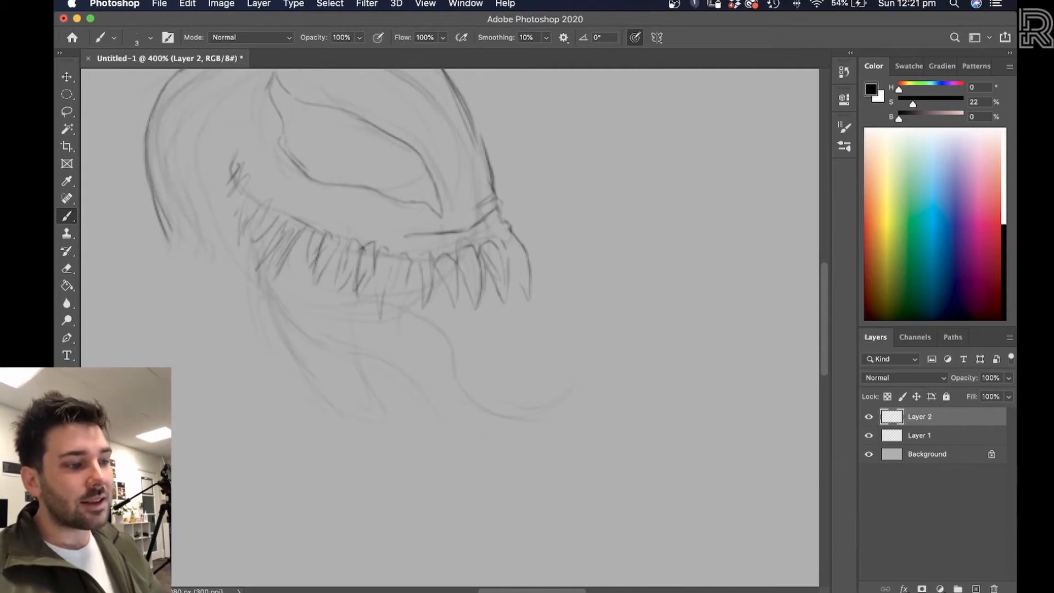
pyautogui.moveTo(278, 296)
pyautogui.mouseDown()
pyautogui.moveTo(266, 302)
pyautogui.moveTo(269, 315)
pyautogui.mouseUp()
pyautogui.moveTo(302, 302); pyautogui.dragTo(288, 328)
pyautogui.moveTo(276, 325); pyautogui.dragTo(269, 343)
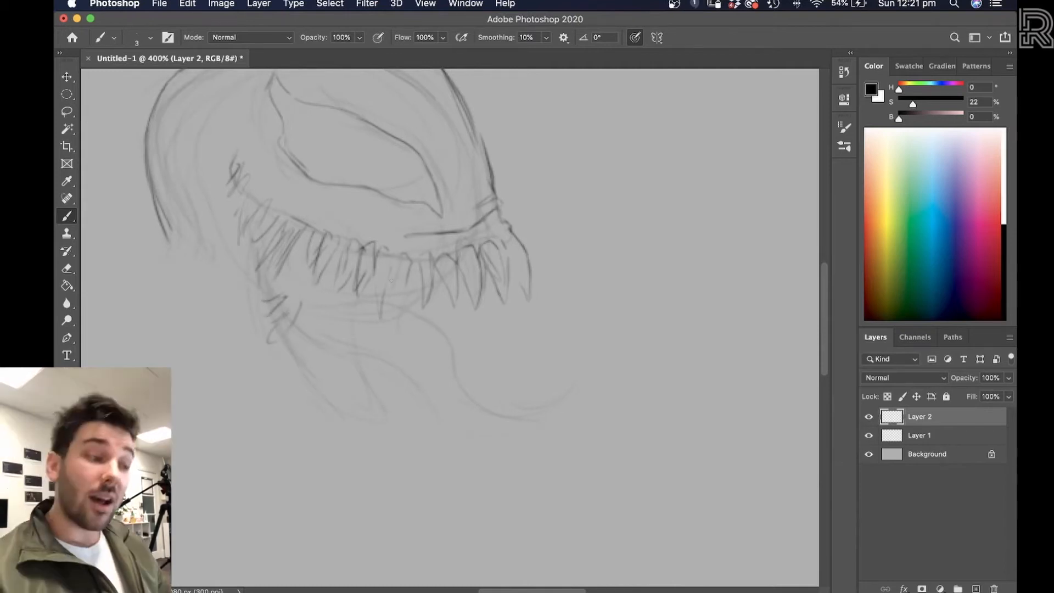
pyautogui.moveTo(356, 300); pyautogui.dragTo(604, 339)
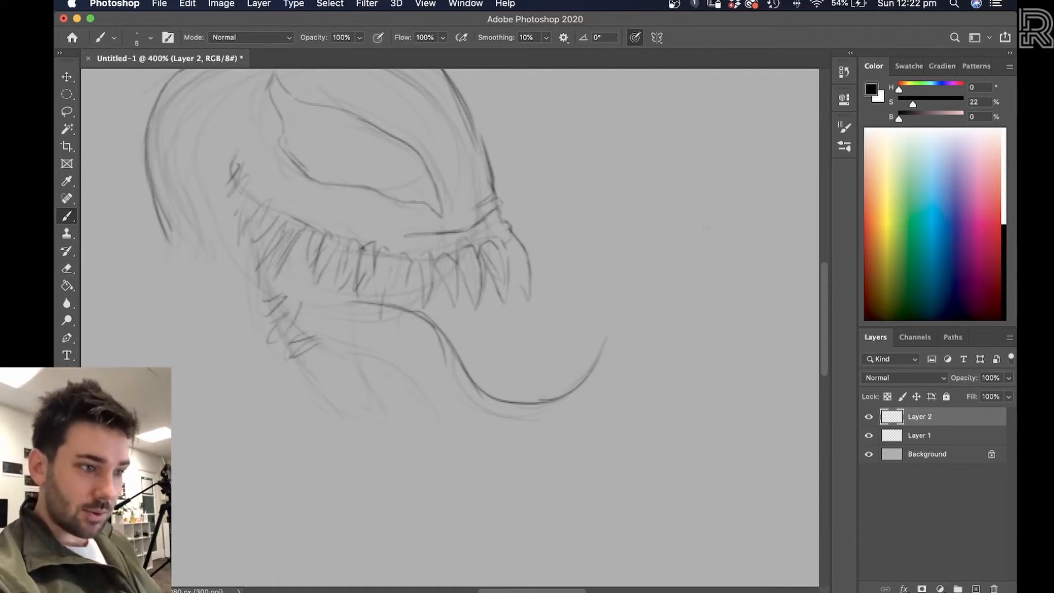
# - Test the Brush at 6 px and 3 px with near-vertical strokes beside the head, and undo the test strokes
pyautogui.moveTo(704, 130); pyautogui.dragTo(676, 348)
pyautogui.moveTo(733, 132); pyautogui.dragTo(692, 369)
pyautogui.press('[')
pyautogui.press('[')
pyautogui.press('[')
pyautogui.moveTo(744, 165)
pyautogui.mouseDown()
pyautogui.moveTo(724, 265)
pyautogui.moveTo(734, 273)
pyautogui.mouseUp()
pyautogui.moveTo(771, 162); pyautogui.dragTo(748, 278)
pyautogui.press('super+z')
pyautogui.press('super+z')
pyautogui.press('super+z')
pyautogui.press('super+z')
pyautogui.press('super+z')
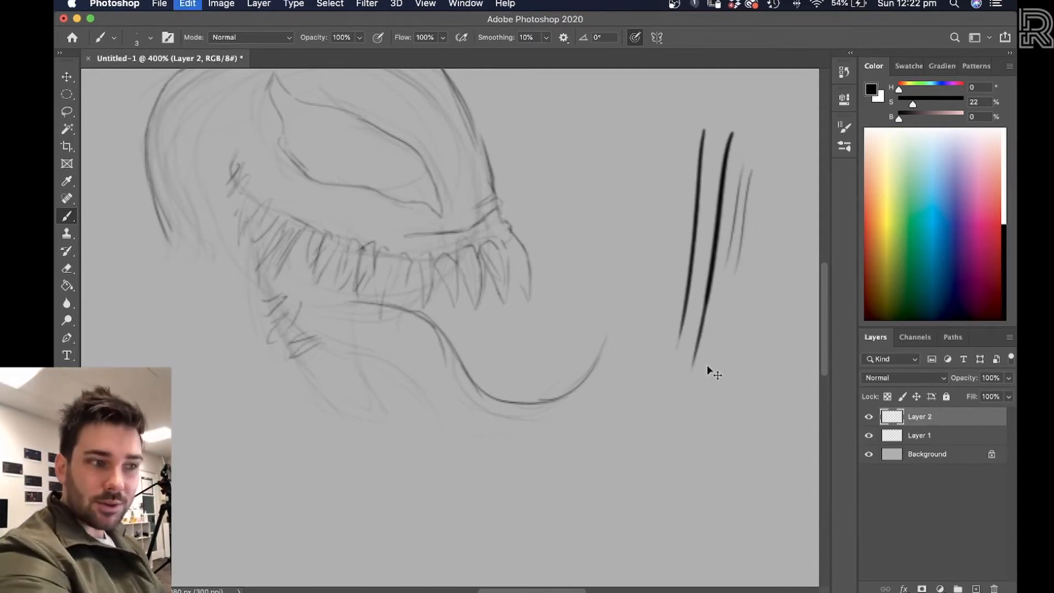
# - Draw the tongue's underside and close it into an upturned pointed tip
pyautogui.moveTo(590, 311)
pyautogui.mouseDown()
pyautogui.moveTo(498, 226)
pyautogui.moveTo(508, 233)
pyautogui.mouseUp()
pyautogui.moveTo(236, 240)
pyautogui.mouseDown()
pyautogui.moveTo(276, 247)
pyautogui.moveTo(379, 324)
pyautogui.moveTo(463, 313)
pyautogui.moveTo(502, 243)
pyautogui.mouseUp()
pyautogui.moveTo(445, 313)
pyautogui.mouseDown()
pyautogui.moveTo(486, 278)
pyautogui.moveTo(501, 196)
pyautogui.moveTo(480, 271)
pyautogui.mouseUp()
pyautogui.moveTo(458, 231)
pyautogui.mouseDown()
pyautogui.moveTo(517, 278)
pyautogui.moveTo(649, 303)
pyautogui.mouseUp()
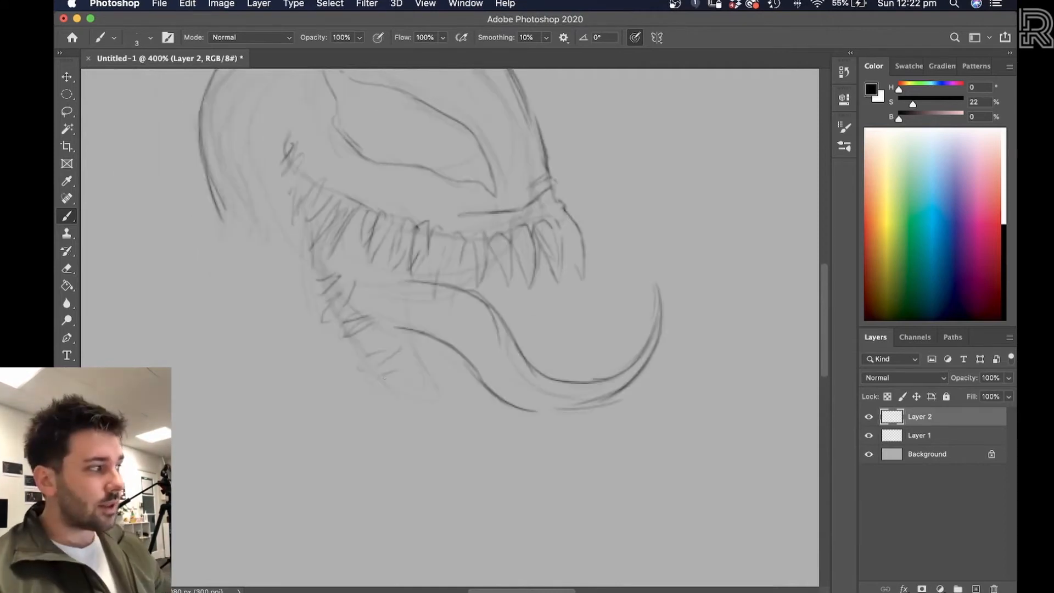
# - Hatch the lower teeth near the chin and outline the lower edge of the jaw
pyautogui.moveTo(471, 384); pyautogui.dragTo(416, 404)
pyautogui.moveTo(463, 353)
pyautogui.mouseDown()
pyautogui.moveTo(392, 387)
pyautogui.moveTo(422, 357)
pyautogui.mouseUp()
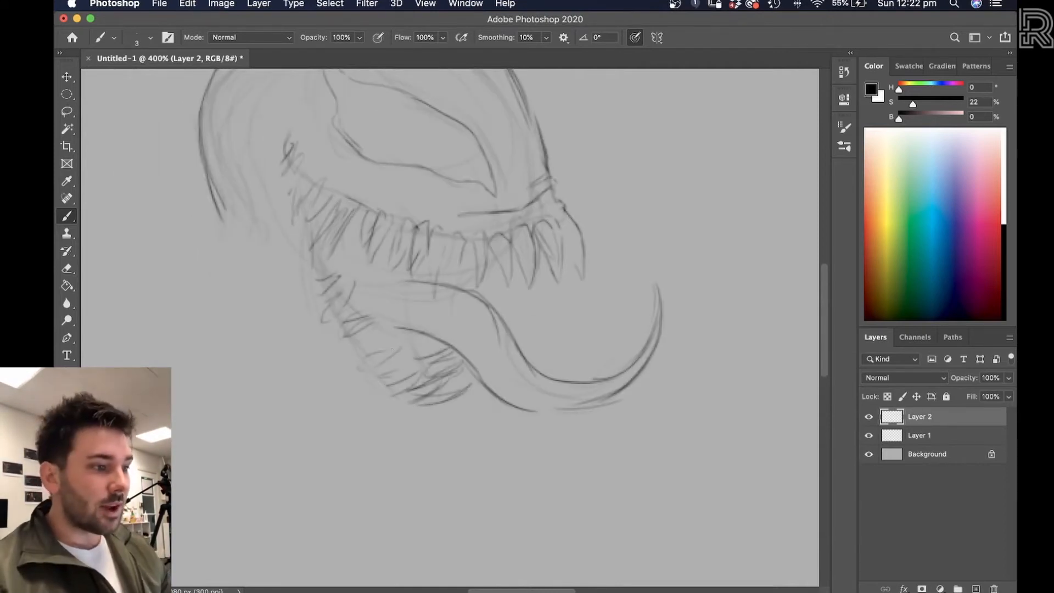
pyautogui.moveTo(350, 336); pyautogui.dragTo(419, 413)
pyautogui.moveTo(364, 378); pyautogui.dragTo(424, 406)
# - Add an inner contour along the back of the head and a short neck line below it
pyautogui.moveTo(460, 297)
pyautogui.mouseDown()
pyautogui.moveTo(491, 366)
pyautogui.moveTo(447, 395)
pyautogui.mouseUp()
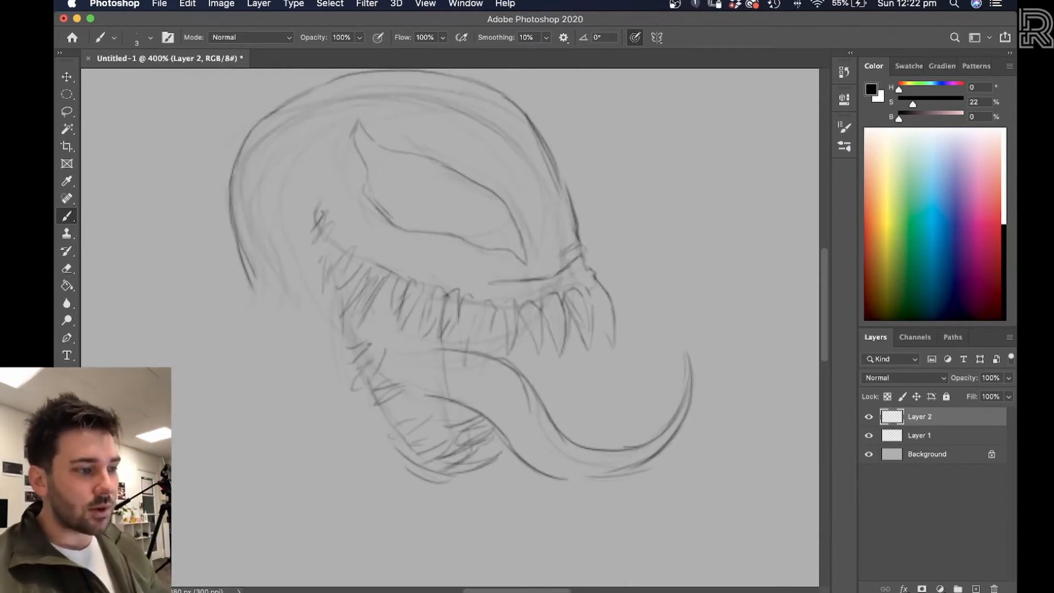
pyautogui.moveTo(256, 170)
pyautogui.mouseDown()
pyautogui.moveTo(243, 215)
pyautogui.moveTo(255, 252)
pyautogui.mouseUp()
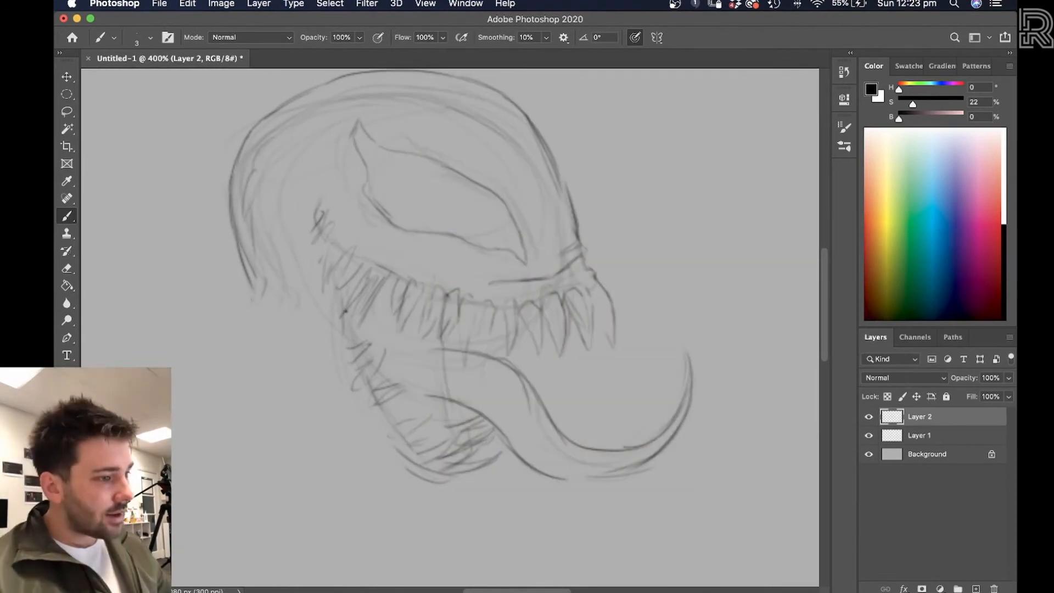
pyautogui.moveTo(257, 287); pyautogui.dragTo(235, 333)
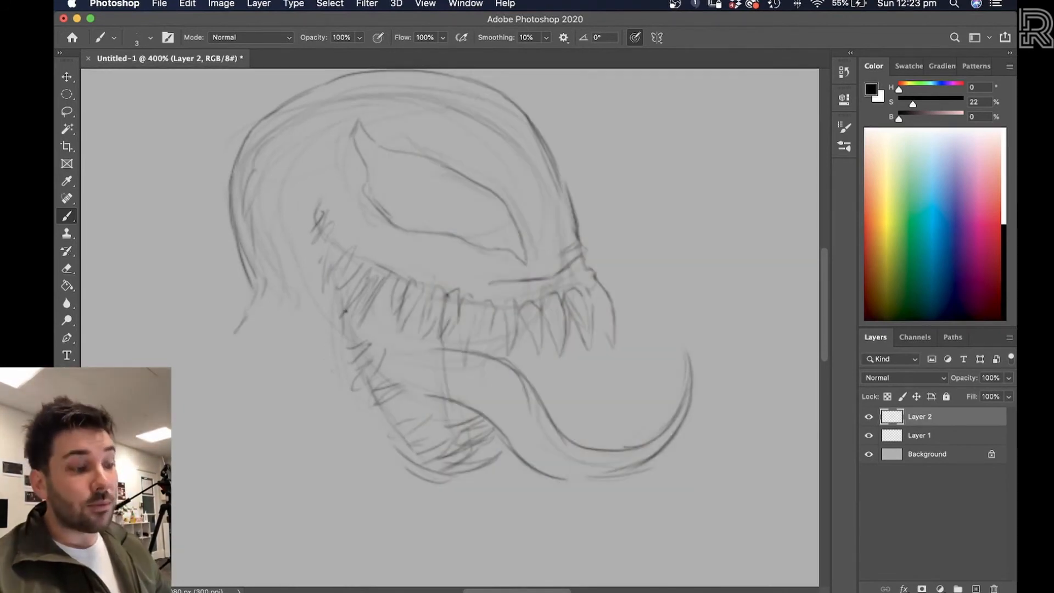
# - Add contour strokes to the base of the tongue, the mouth corner and the outer edge of the jaw
pyautogui.moveTo(433, 364); pyautogui.dragTo(455, 439)
pyautogui.press('super+minus')
pyautogui.moveTo(407, 319)
pyautogui.mouseDown()
pyautogui.moveTo(364, 256)
pyautogui.moveTo(446, 283)
pyautogui.mouseUp()
pyautogui.moveTo(383, 251); pyautogui.dragTo(442, 281)
pyautogui.moveTo(365, 308); pyautogui.dragTo(405, 314)
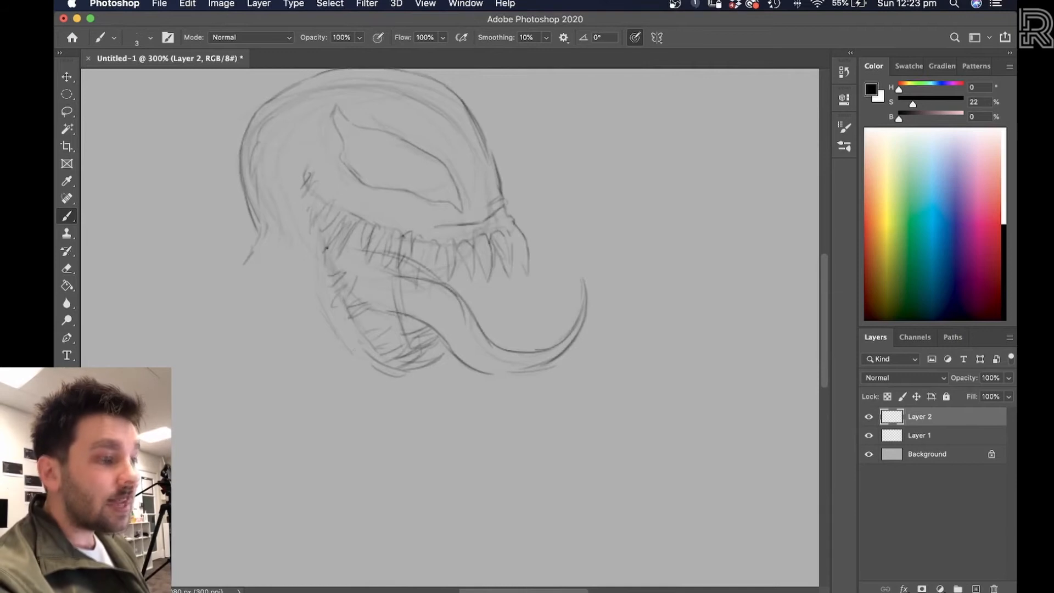
pyautogui.moveTo(297, 183)
pyautogui.mouseDown()
pyautogui.moveTo(303, 173)
pyautogui.moveTo(319, 183)
pyautogui.mouseUp()
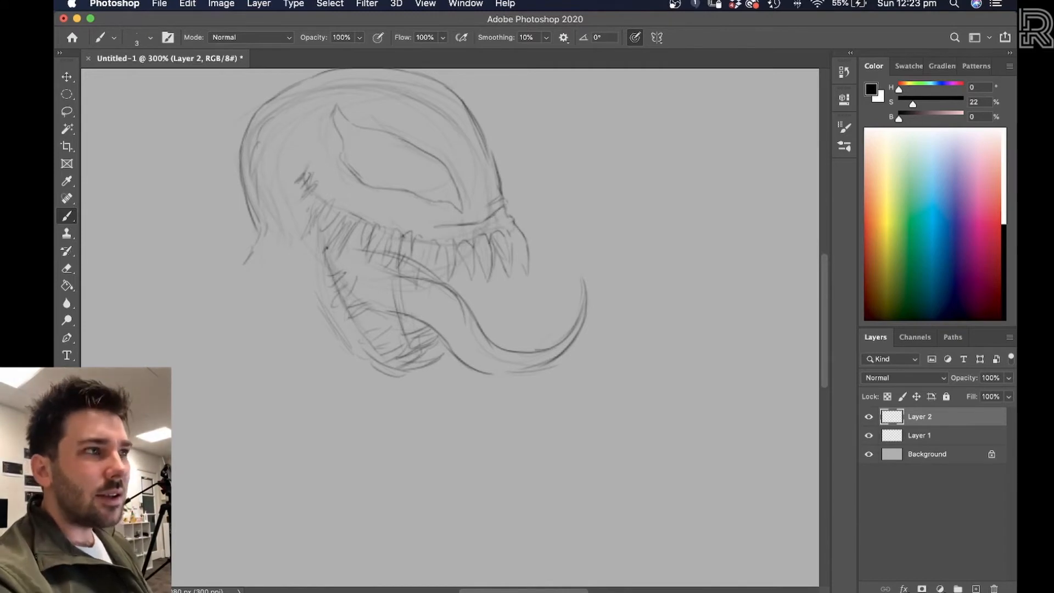
pyautogui.moveTo(318, 247); pyautogui.dragTo(383, 385)
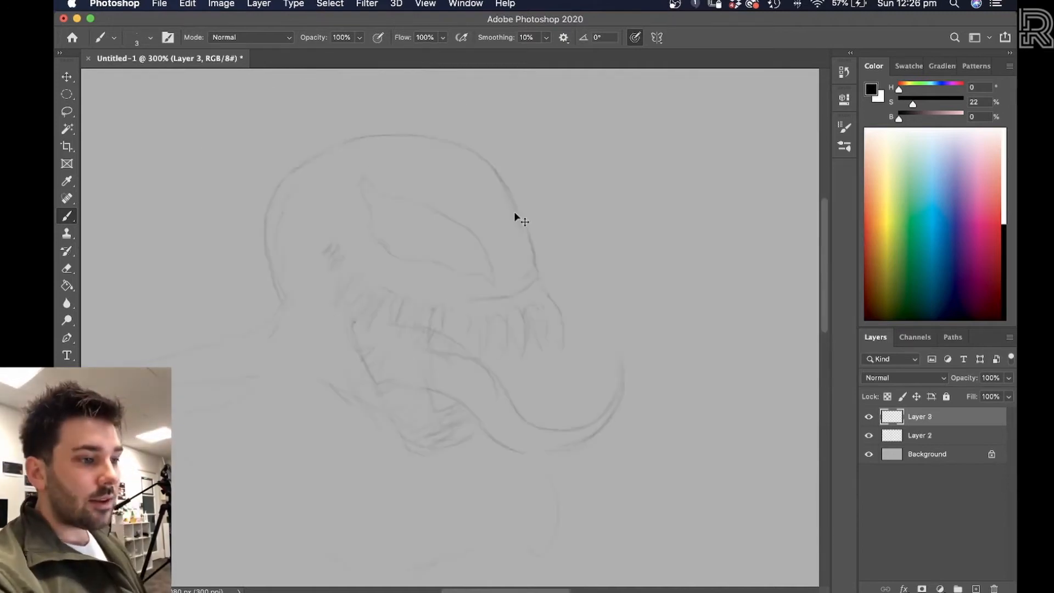
# - Open the Brushes panel and browse the available brush tips in Brush Settings
pyautogui.press('super+plus')
pyautogui.moveTo(610, 294)
pyautogui.mouseDown()
pyautogui.moveTo(540, 289)
pyautogui.moveTo(629, 291)
pyautogui.mouseUp()
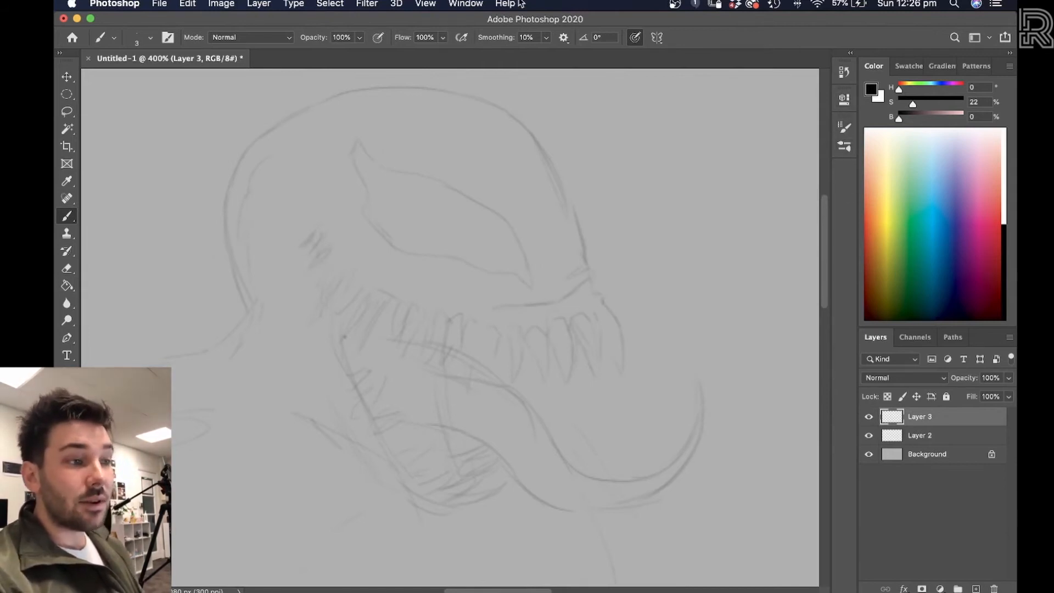
pyautogui.click(470, 6)
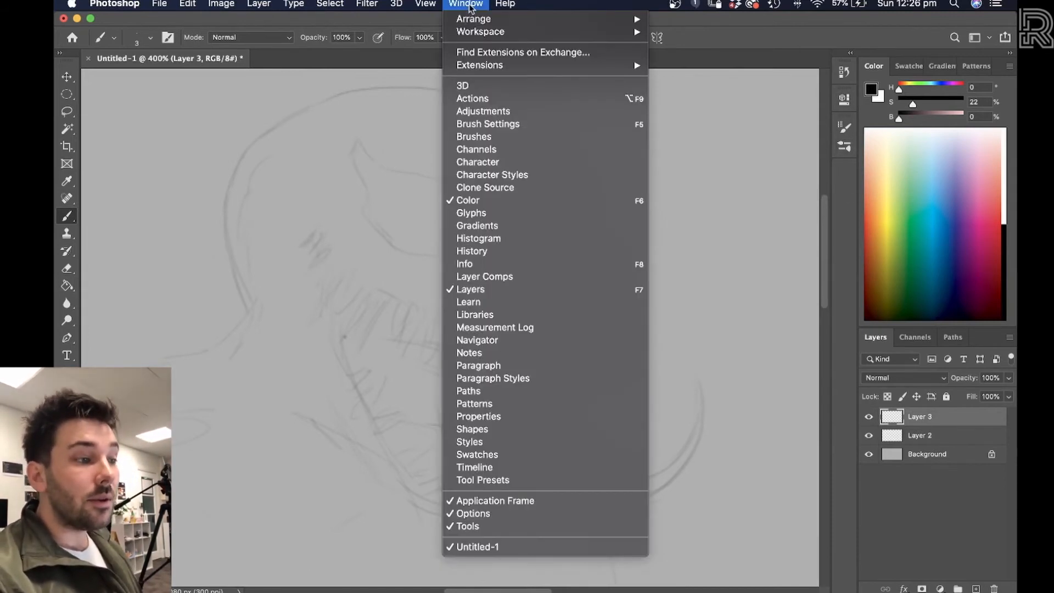
pyautogui.click(473, 137)
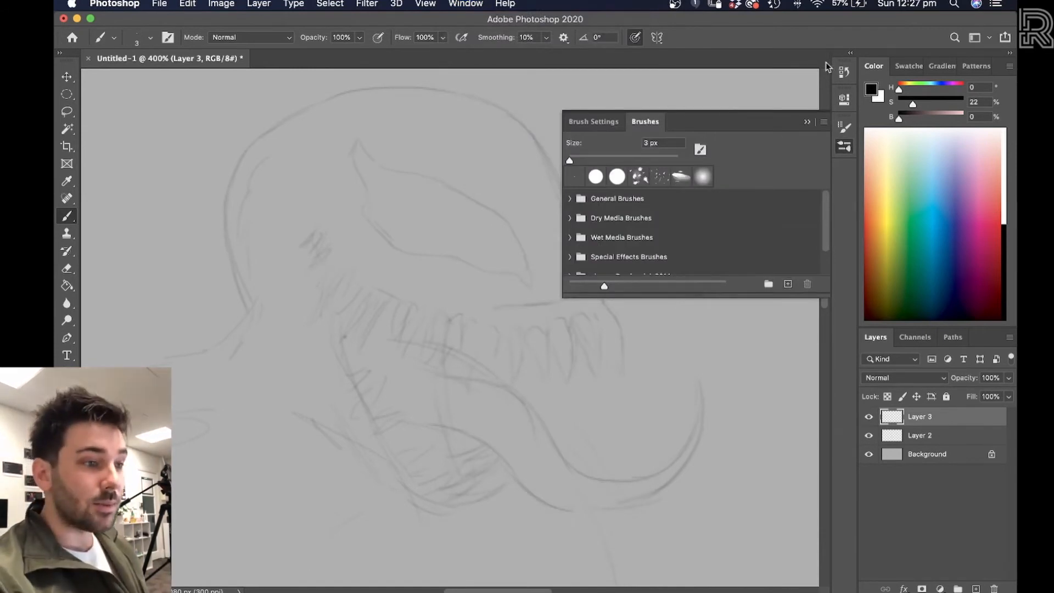
pyautogui.click(613, 126)
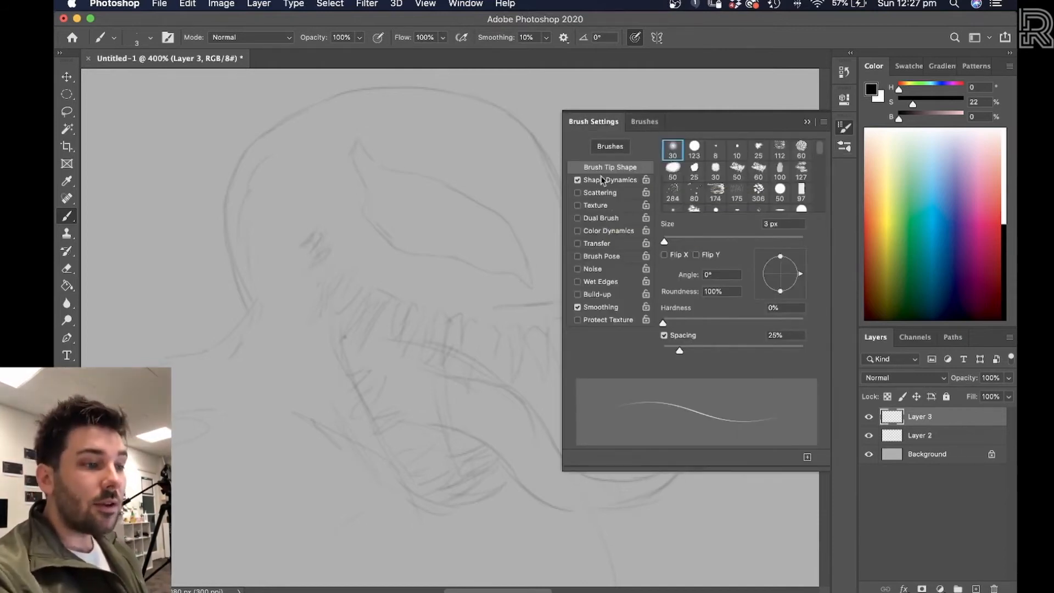
pyautogui.scroll(-3, 755, 183)
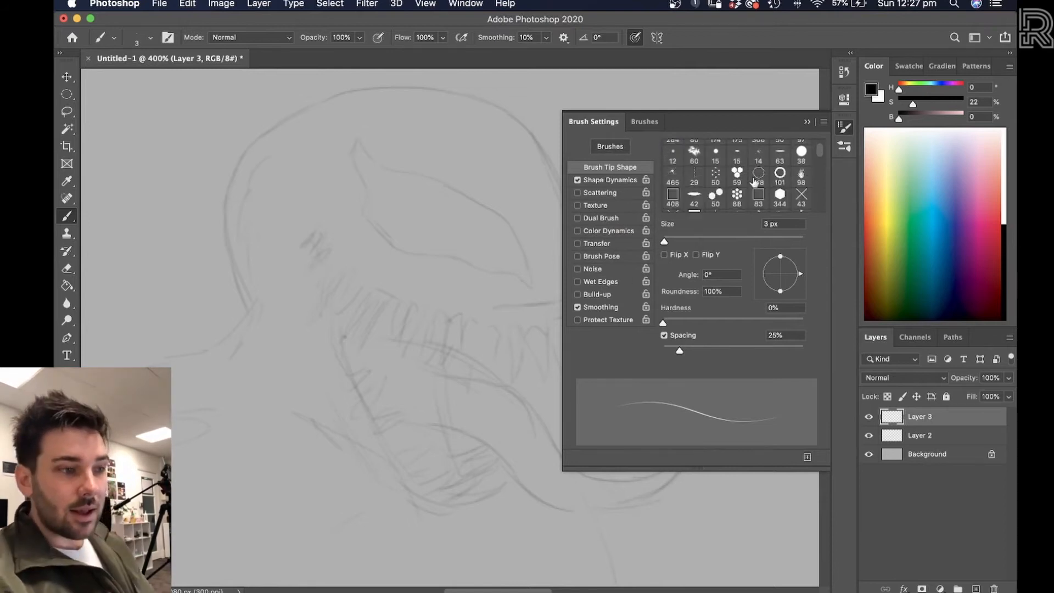
pyautogui.scroll(-6, 754, 183)
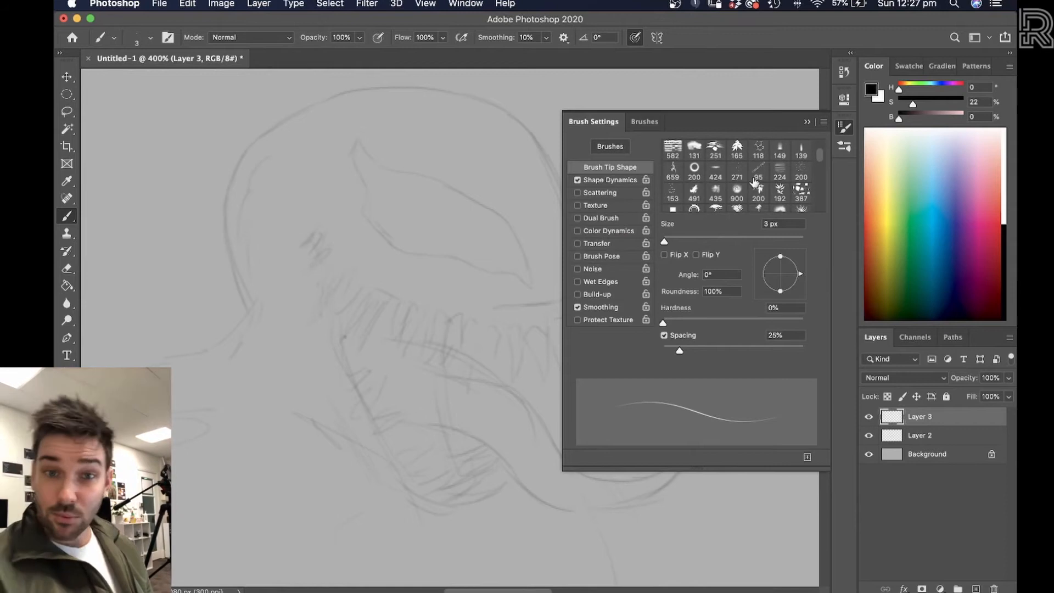
pyautogui.scroll(-1, 745, 193)
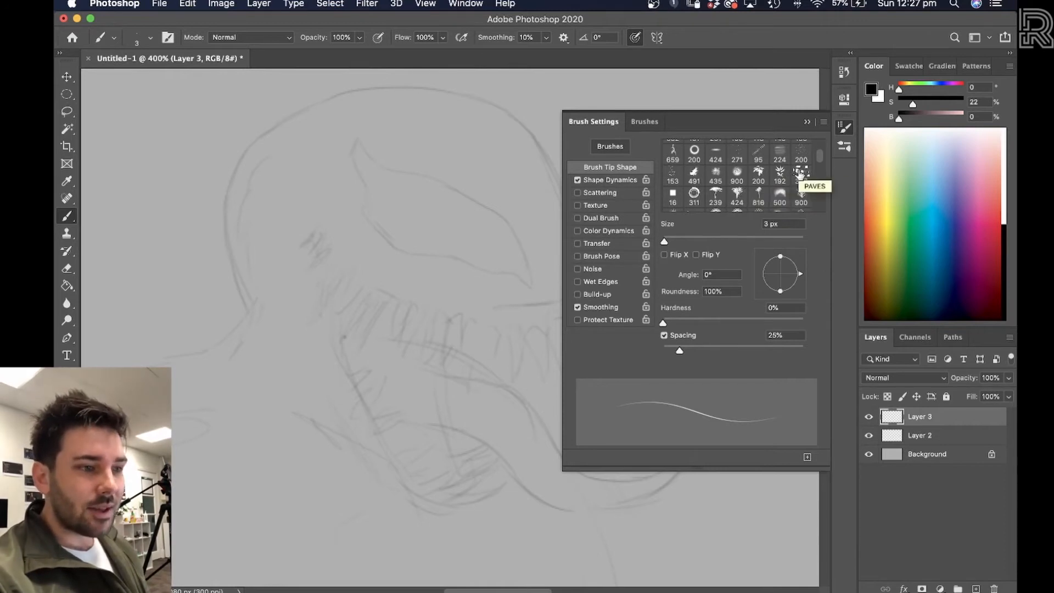
# - Select the PAVES brush tip, try it with a stroke across the head, undo the stroke and browse further brush tips
pyautogui.click(802, 175)
pyautogui.moveTo(187, 226)
pyautogui.mouseDown()
pyautogui.moveTo(274, 241)
pyautogui.moveTo(351, 274)
pyautogui.mouseUp()
pyautogui.press('super+z')
pyautogui.scroll(-2, 719, 206)
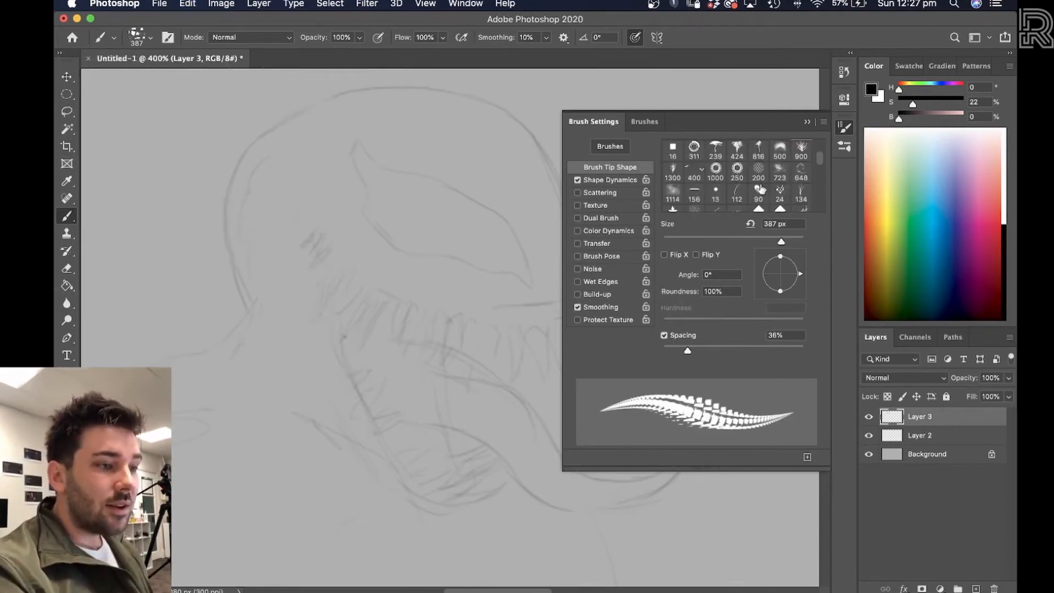
# - Try the angled oval 90 px brush tip with strokes across the head at different sizes and undo all of them
pyautogui.click(758, 192)
pyautogui.moveTo(250, 164); pyautogui.dragTo(323, 404)
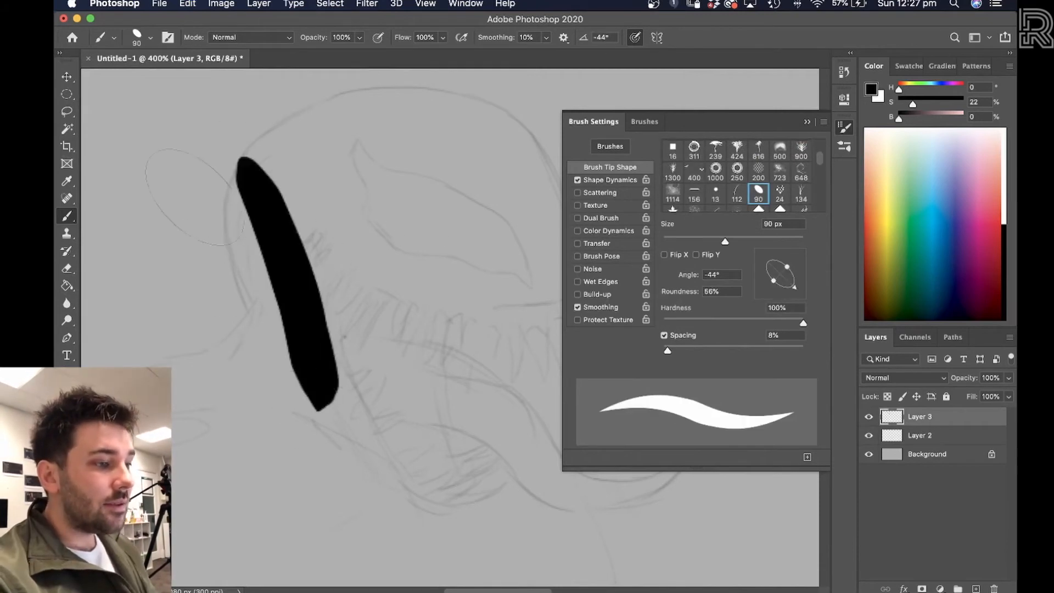
pyautogui.moveTo(189, 202); pyautogui.dragTo(263, 478)
pyautogui.moveTo(339, 194); pyautogui.dragTo(351, 270)
pyautogui.press('super+z')
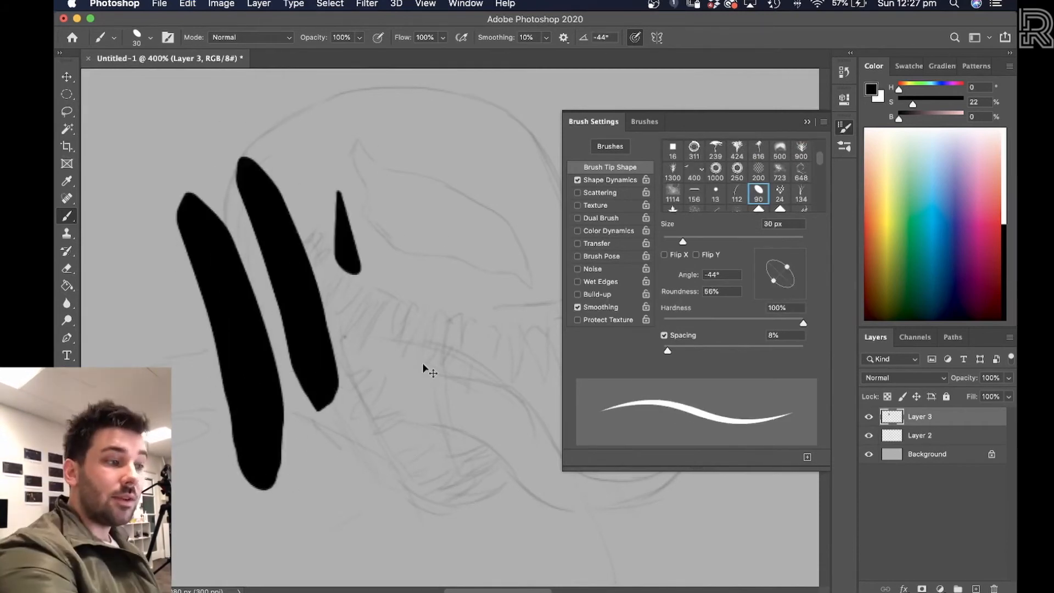
pyautogui.press('super+z')
pyautogui.press('super+z')
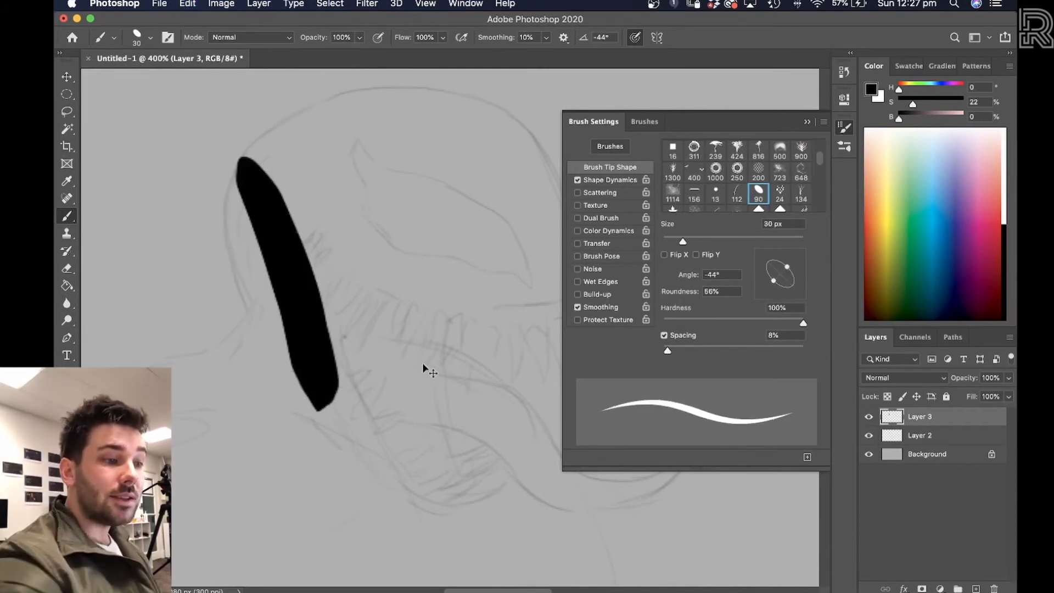
pyautogui.press('super+z')
# - Select the hard round 123 px brush tip, close Brush Settings and reduce the brush size to 4 px
pyautogui.scroll(3, 747, 195)
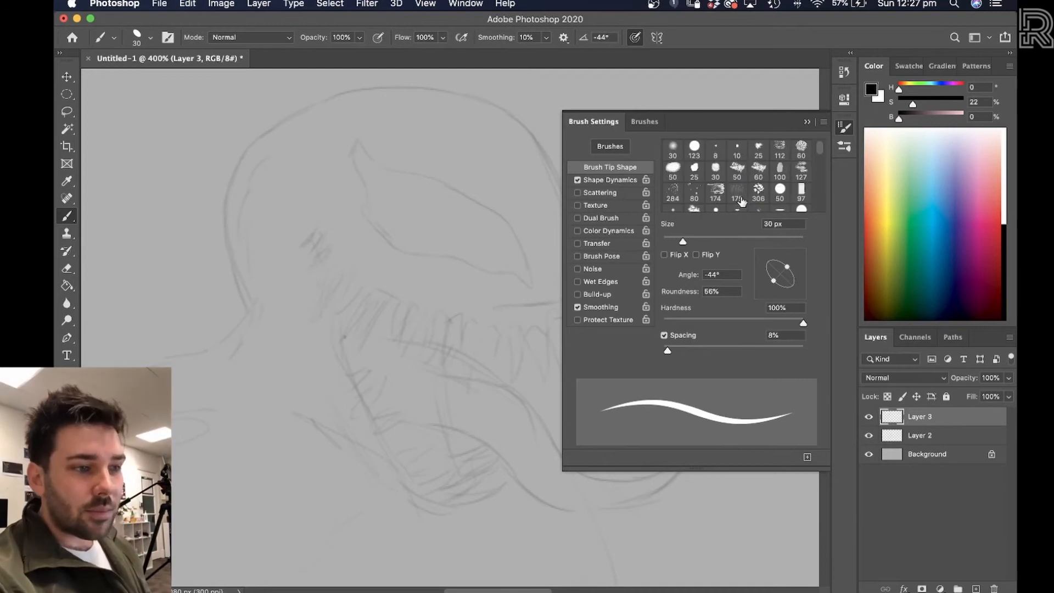
pyautogui.click(695, 156)
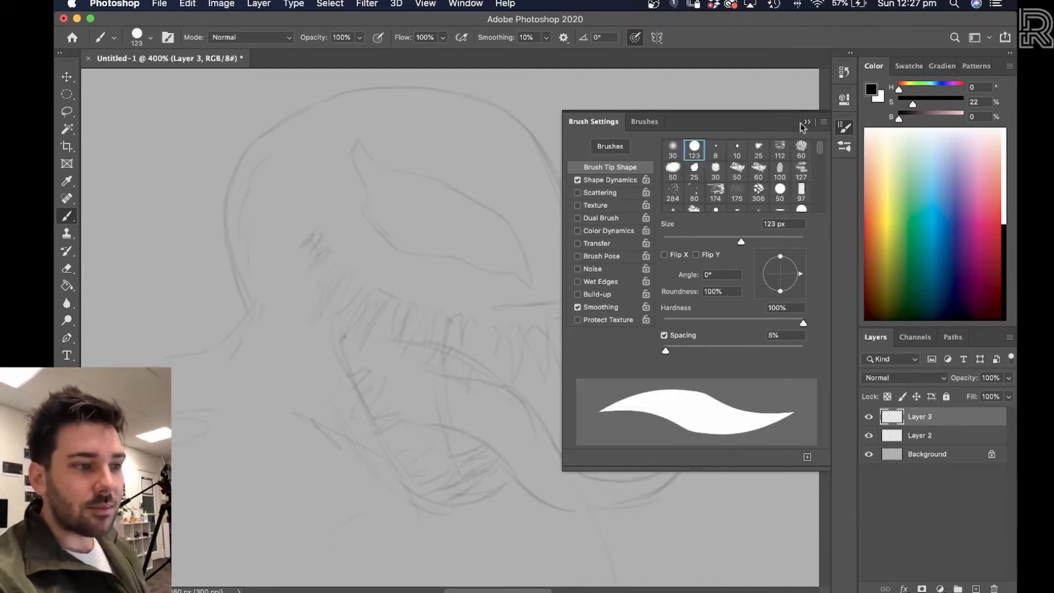
pyautogui.click(806, 122)
pyautogui.press('[')
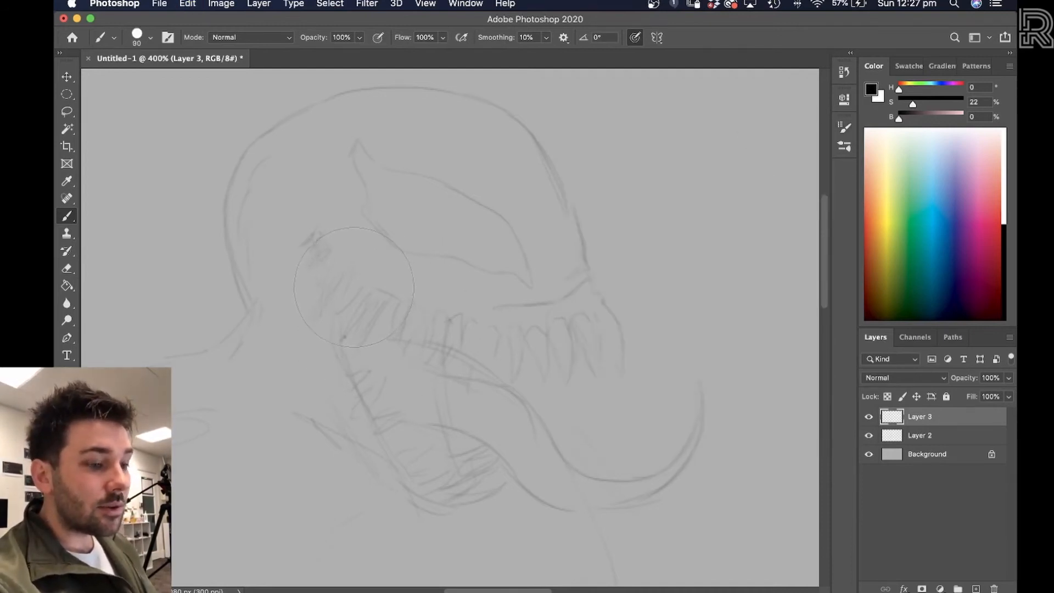
pyautogui.press('[')
pyautogui.press('[')
pyautogui.press('[')
pyautogui.press('[')
pyautogui.press('[')
pyautogui.press('[')
pyautogui.press('[')
pyautogui.press('[')
pyautogui.press('[')
pyautogui.press('[')
pyautogui.press('[')
pyautogui.press('[')
pyautogui.press('[')
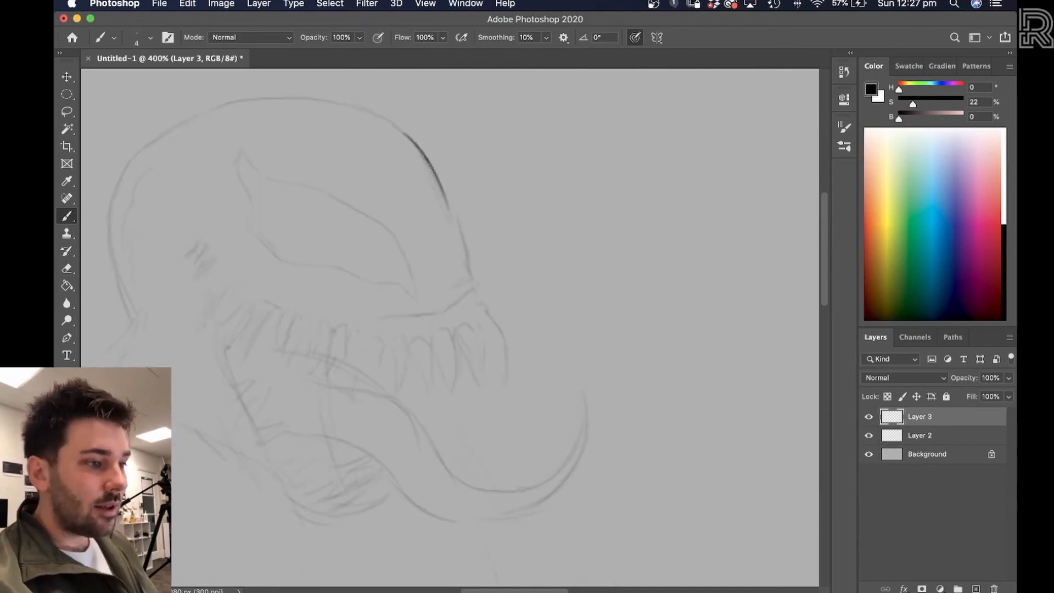
# - Ink the forehead curve, the upper lip line and the full eye outline, with short accent strokes beside the eye's front corner
pyautogui.moveTo(429, 162)
pyautogui.mouseDown()
pyautogui.moveTo(471, 269)
pyautogui.moveTo(461, 299)
pyautogui.moveTo(357, 318)
pyautogui.moveTo(255, 283)
pyautogui.mouseUp()
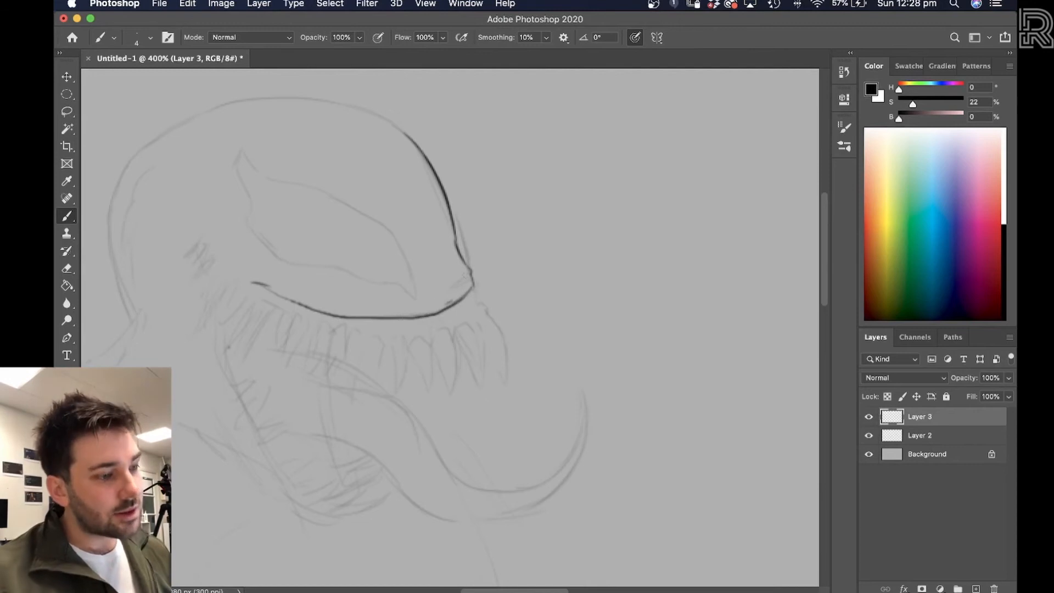
pyautogui.moveTo(241, 146)
pyautogui.mouseDown()
pyautogui.moveTo(244, 213)
pyautogui.moveTo(277, 178)
pyautogui.moveTo(317, 187)
pyautogui.mouseUp()
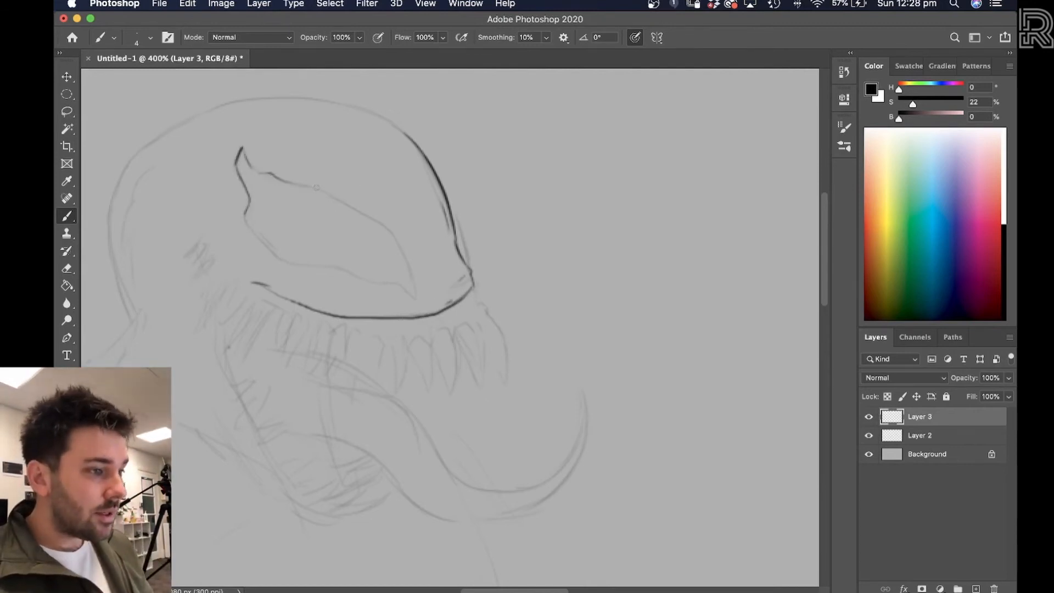
pyautogui.moveTo(363, 216)
pyautogui.mouseDown()
pyautogui.moveTo(412, 295)
pyautogui.moveTo(343, 278)
pyautogui.moveTo(243, 219)
pyautogui.mouseUp()
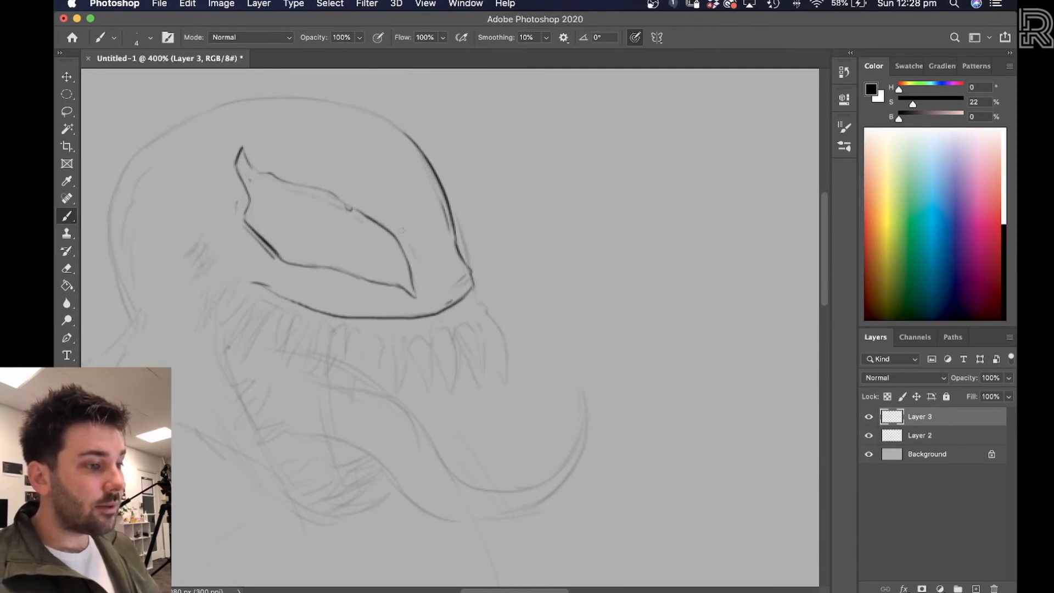
pyautogui.moveTo(403, 233); pyautogui.dragTo(413, 253)
pyautogui.moveTo(414, 247); pyautogui.dragTo(420, 263)
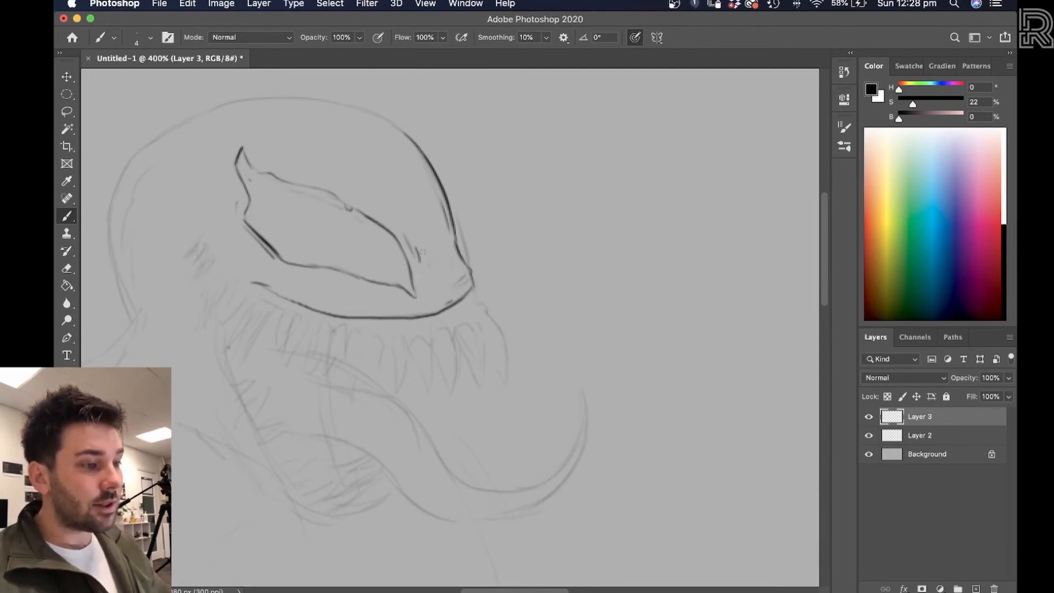
# - Ink the back corner of the mouth and the row of short jagged strokes running up behind it
pyautogui.moveTo(318, 239); pyautogui.dragTo(412, 233)
pyautogui.moveTo(347, 277)
pyautogui.mouseDown()
pyautogui.moveTo(318, 334)
pyautogui.moveTo(337, 296)
pyautogui.moveTo(313, 319)
pyautogui.moveTo(330, 270)
pyautogui.mouseUp()
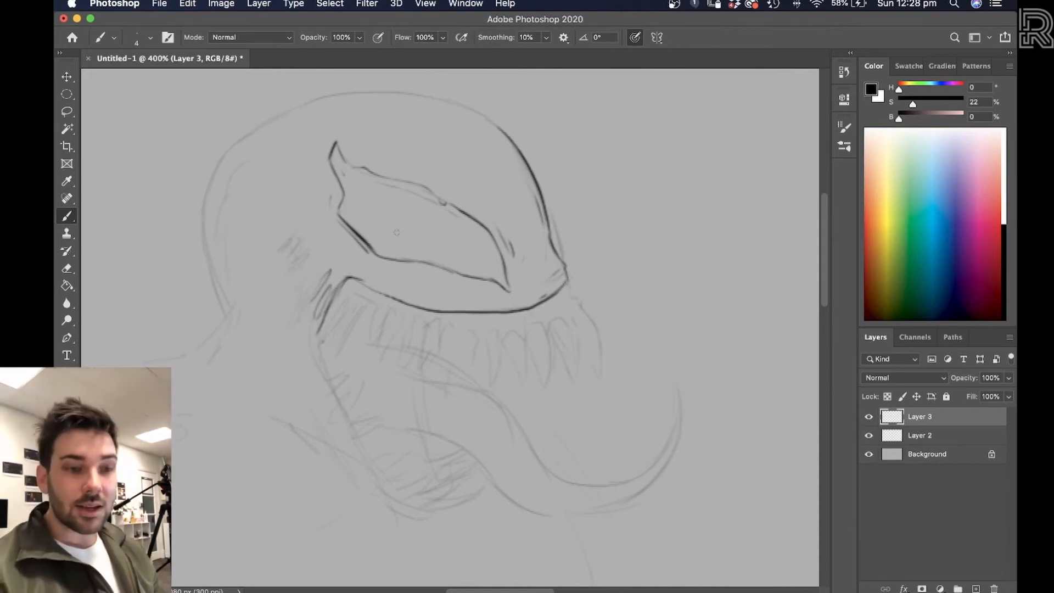
pyautogui.press('e')
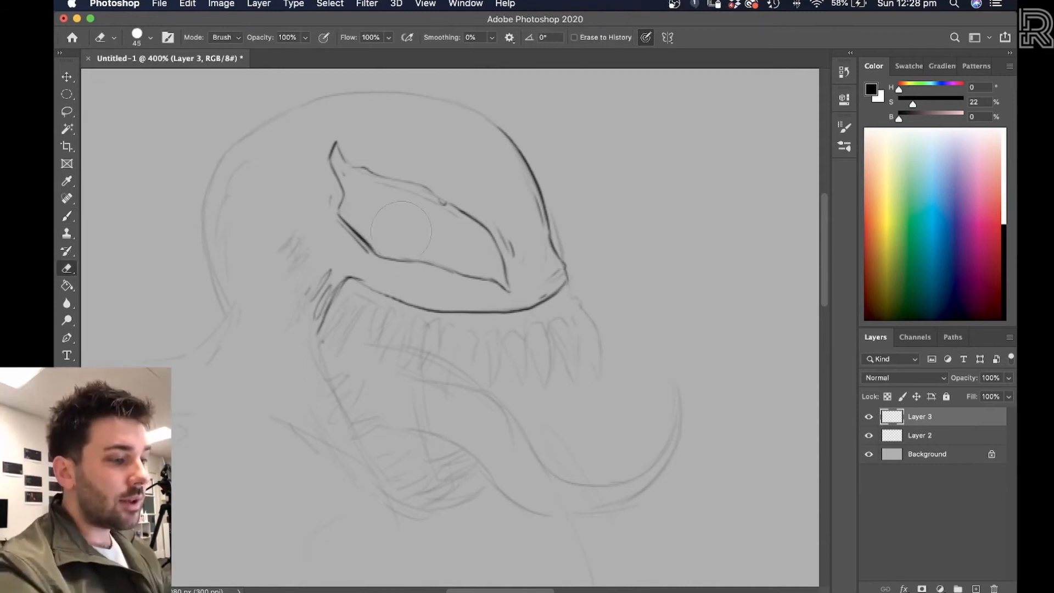
pyautogui.press('b')
pyautogui.moveTo(300, 264)
pyautogui.mouseDown()
pyautogui.moveTo(301, 298)
pyautogui.moveTo(307, 269)
pyautogui.mouseUp()
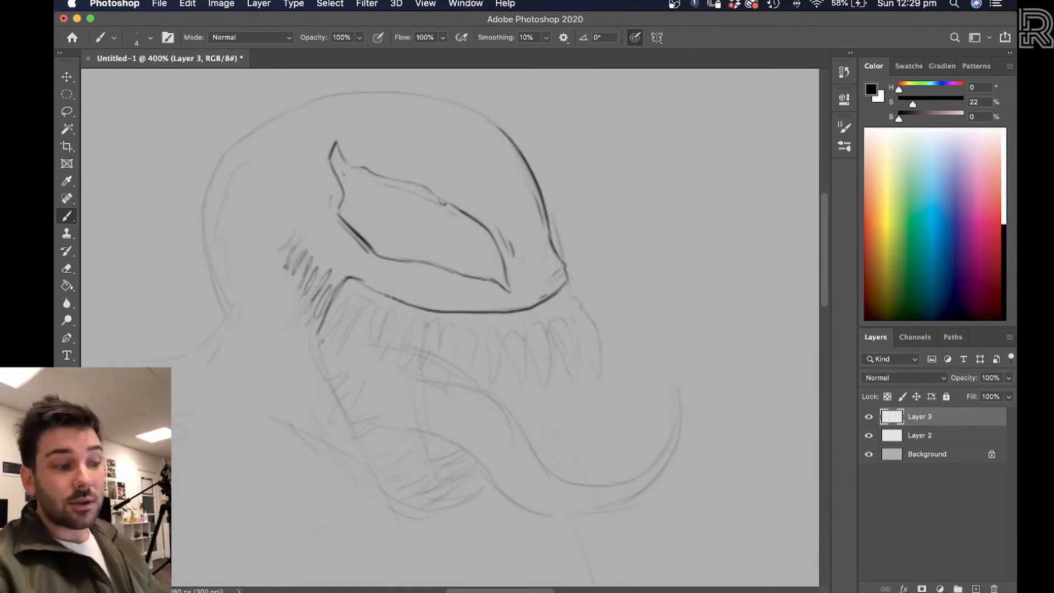
# - Ink the pointed front upper teeth below the lip line, working back from the snout
pyautogui.scroll(-3, 412, 376)
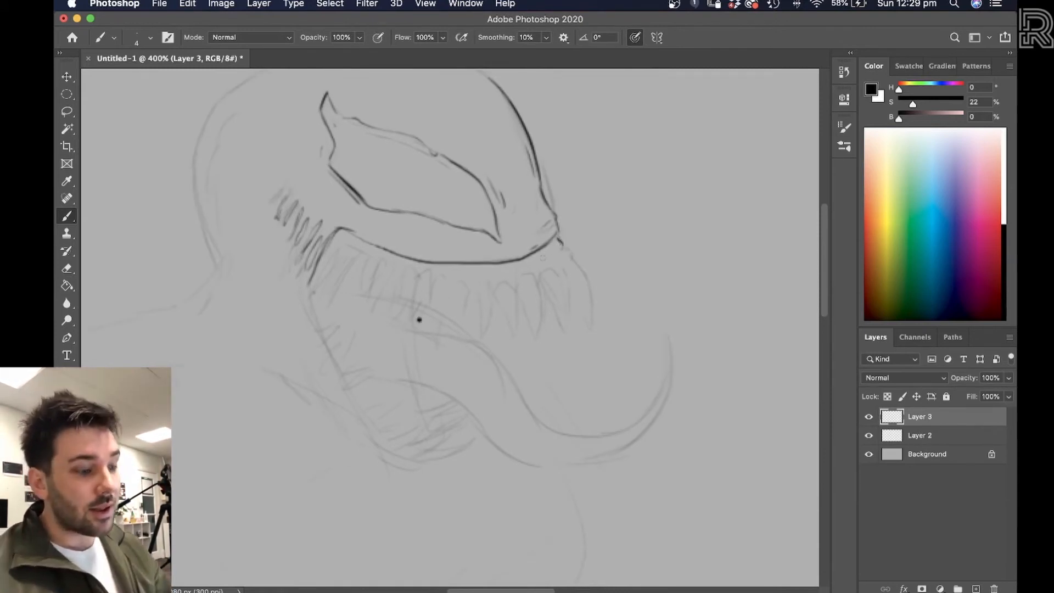
pyautogui.moveTo(516, 273)
pyautogui.mouseDown()
pyautogui.moveTo(537, 281)
pyautogui.moveTo(537, 305)
pyautogui.moveTo(494, 291)
pyautogui.moveTo(506, 316)
pyautogui.moveTo(517, 299)
pyautogui.moveTo(565, 307)
pyautogui.moveTo(544, 283)
pyautogui.mouseUp()
pyautogui.moveTo(560, 255)
pyautogui.mouseDown()
pyautogui.moveTo(585, 268)
pyautogui.moveTo(573, 294)
pyautogui.moveTo(586, 301)
pyautogui.moveTo(593, 262)
pyautogui.moveTo(584, 306)
pyautogui.mouseUp()
pyautogui.press('e')
pyautogui.press('b')
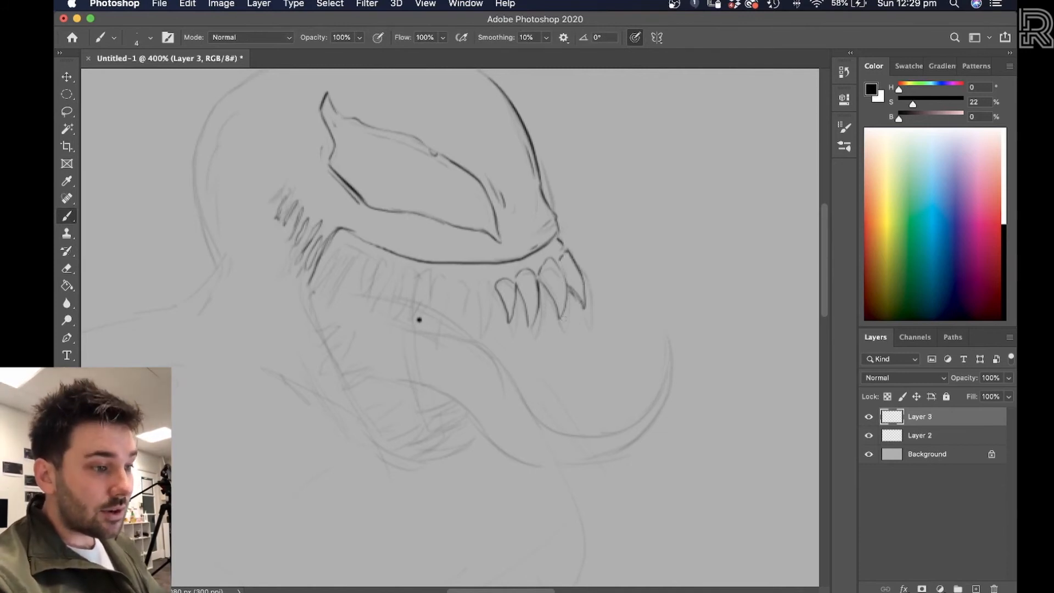
pyautogui.moveTo(494, 287)
pyautogui.mouseDown()
pyautogui.moveTo(485, 272)
pyautogui.moveTo(481, 325)
pyautogui.moveTo(490, 325)
pyautogui.moveTo(467, 281)
pyautogui.moveTo(471, 314)
pyautogui.mouseUp()
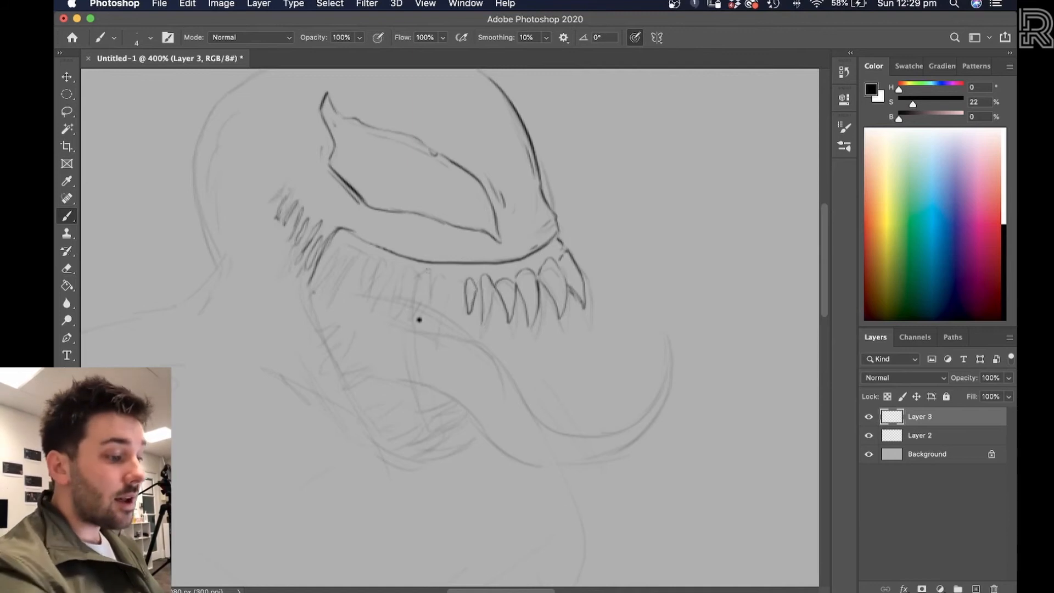
# - Erase the frontmost upper teeth and redraw them as curved fangs closer to the neighbouring teeth
pyautogui.press('e')
pyautogui.moveTo(574, 264); pyautogui.dragTo(564, 300)
pyautogui.press('b')
pyautogui.moveTo(554, 260); pyautogui.dragTo(560, 317)
pyautogui.moveTo(558, 255)
pyautogui.mouseDown()
pyautogui.moveTo(578, 271)
pyautogui.moveTo(578, 311)
pyautogui.mouseUp()
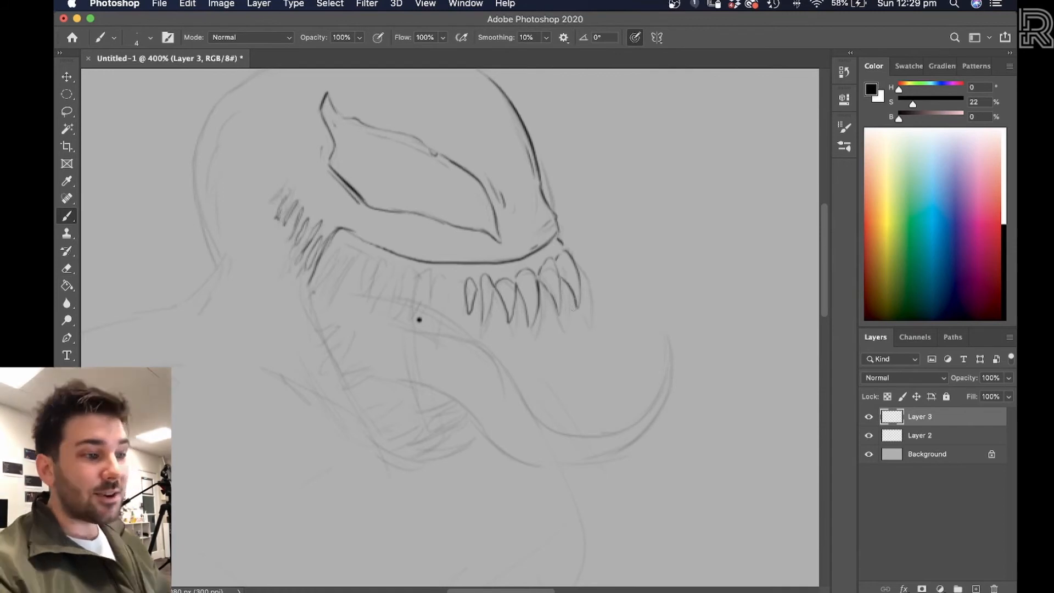
# - Ink the smaller upper teeth toward the cheek and the head's outline over the top and back down to the neck
pyautogui.press('e')
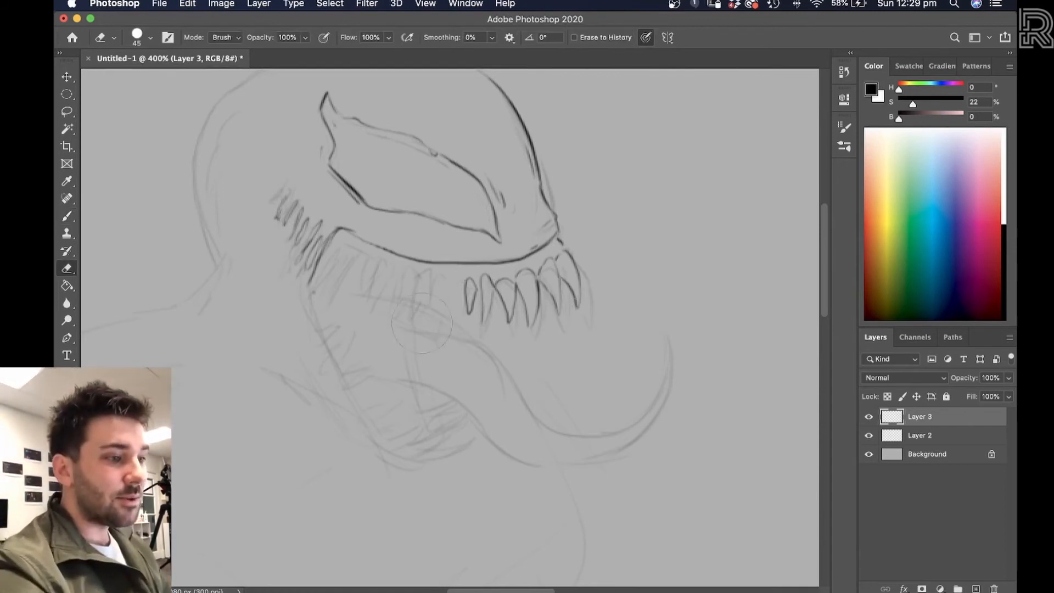
pyautogui.press('b')
pyautogui.moveTo(451, 276)
pyautogui.mouseDown()
pyautogui.moveTo(453, 315)
pyautogui.moveTo(463, 283)
pyautogui.moveTo(403, 306)
pyautogui.moveTo(417, 273)
pyautogui.mouseUp()
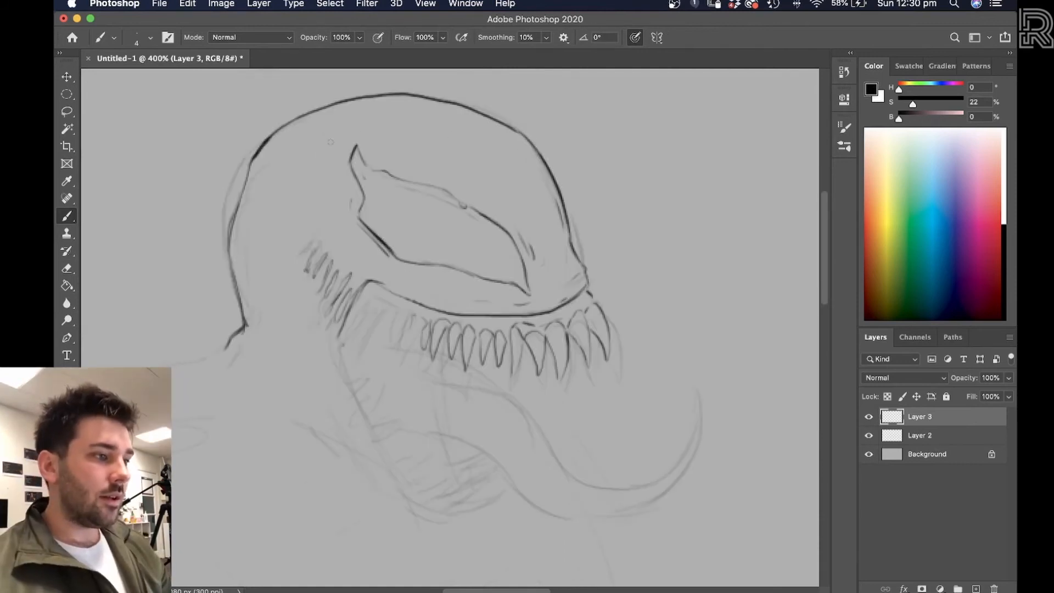
pyautogui.moveTo(339, 116); pyautogui.dragTo(297, 127)
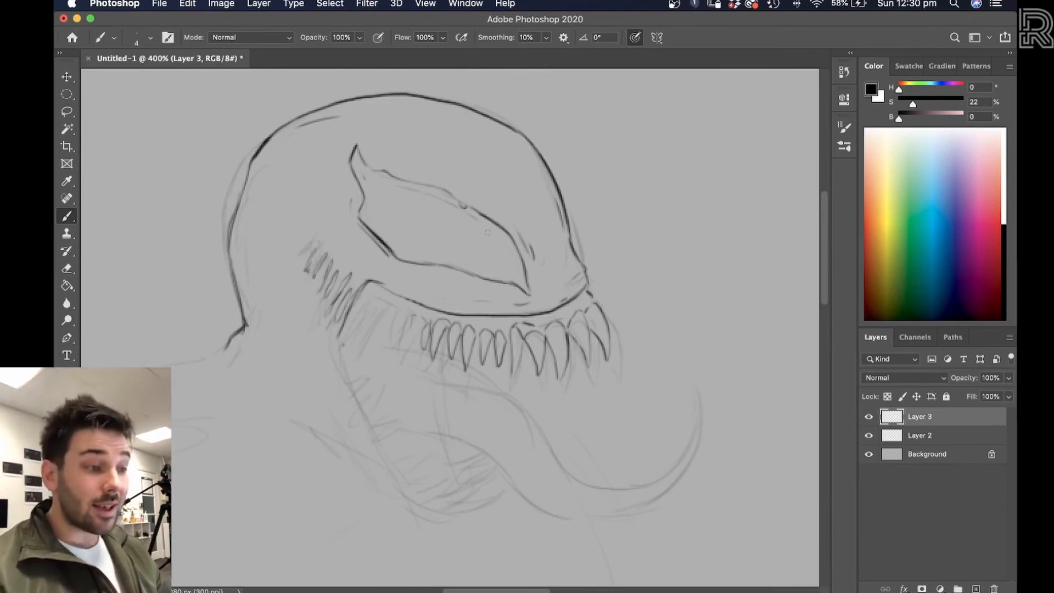
# - Make a perfectly circular marquee selection on the empty canvas in front of the head
pyautogui.moveTo(412, 259); pyautogui.dragTo(470, 218)
pyautogui.moveTo(603, 297)
pyautogui.mouseDown()
pyautogui.moveTo(309, 286)
pyautogui.moveTo(200, 314)
pyautogui.mouseUp()
pyautogui.scroll(3, 455, 283)
pyautogui.press('m')
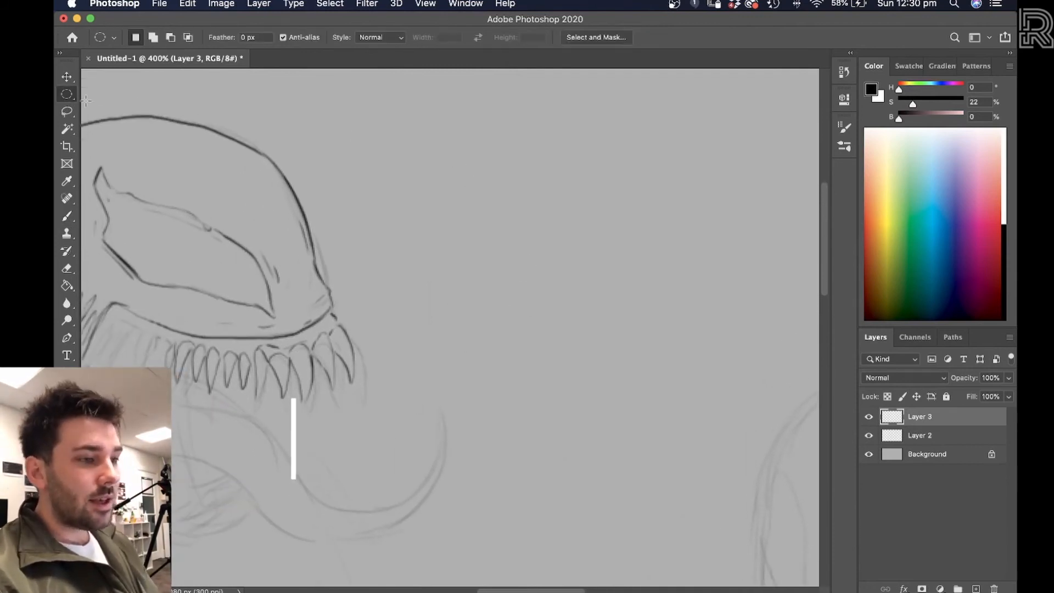
pyautogui.moveTo(502, 163); pyautogui.dragTo(744, 401)
pyautogui.press('shift')
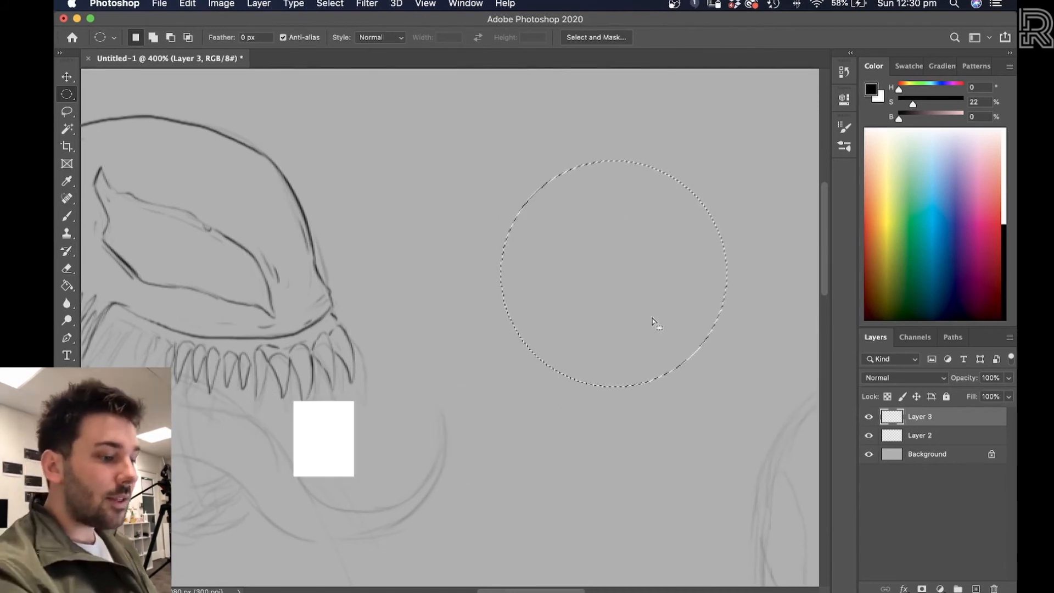
# - Add a new layer, try filling the circular selection with black using the Paint Bucket, and undo the fill
pyautogui.press('super+shift+alt+n')
pyautogui.press('g')
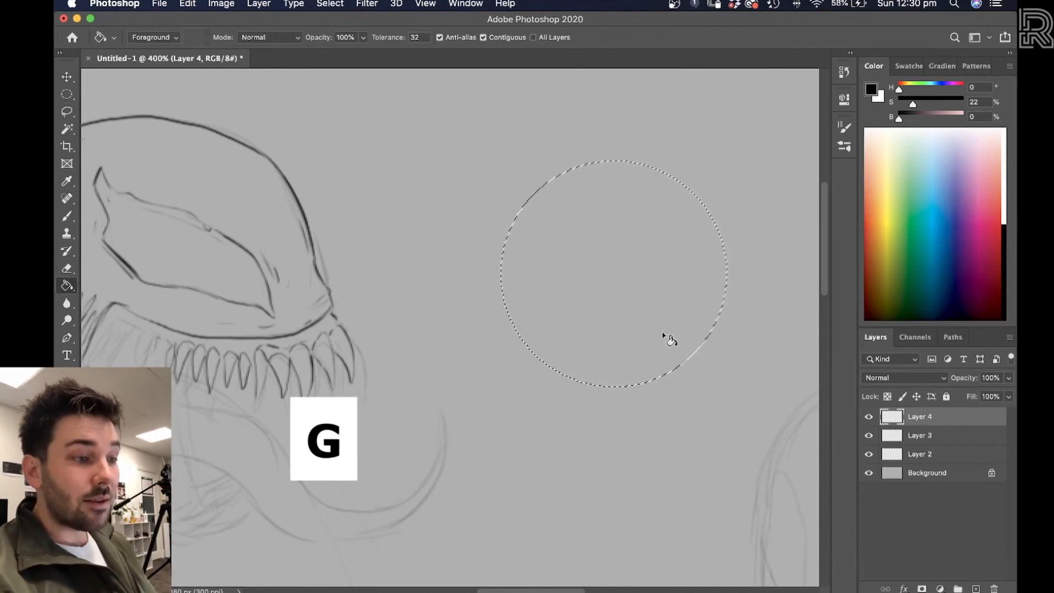
pyautogui.click(663, 335)
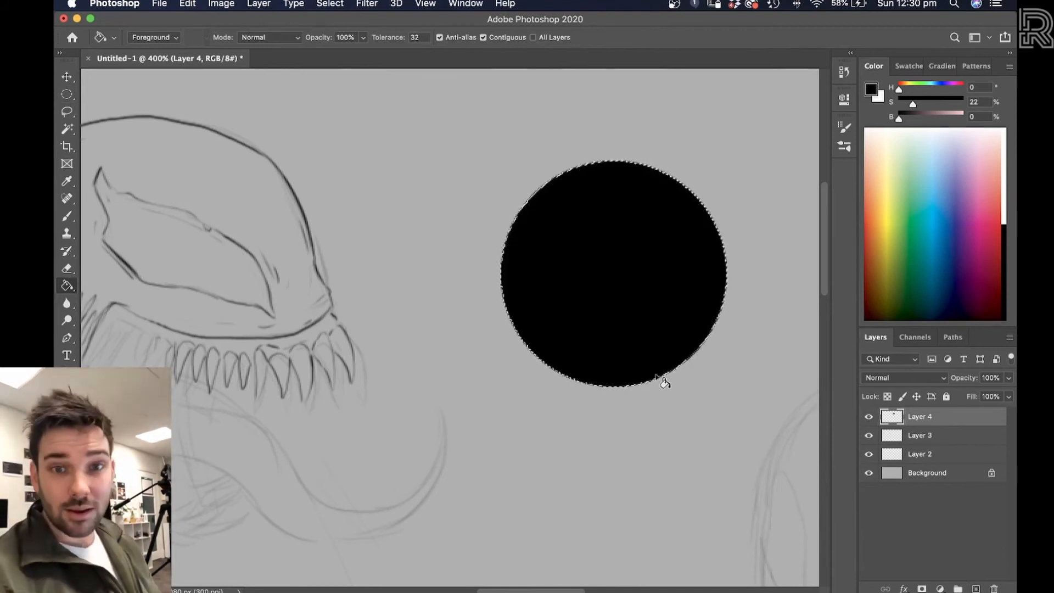
pyautogui.press('super+z')
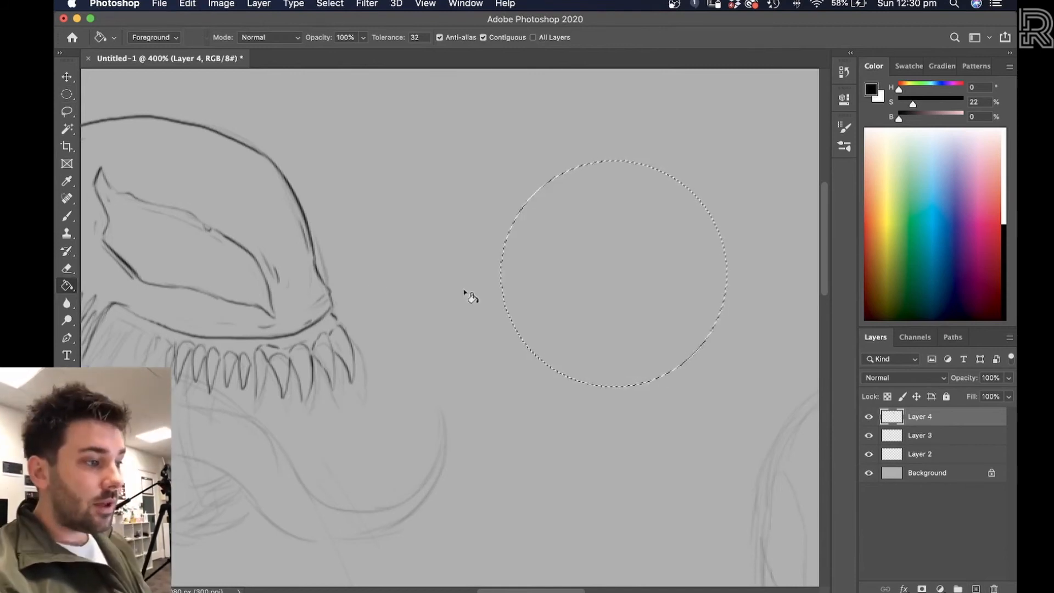
# - Try a vertical linear gradient in the circular selection, undo it and clear the selection
pyautogui.click(73, 288)
pyautogui.click(115, 278)
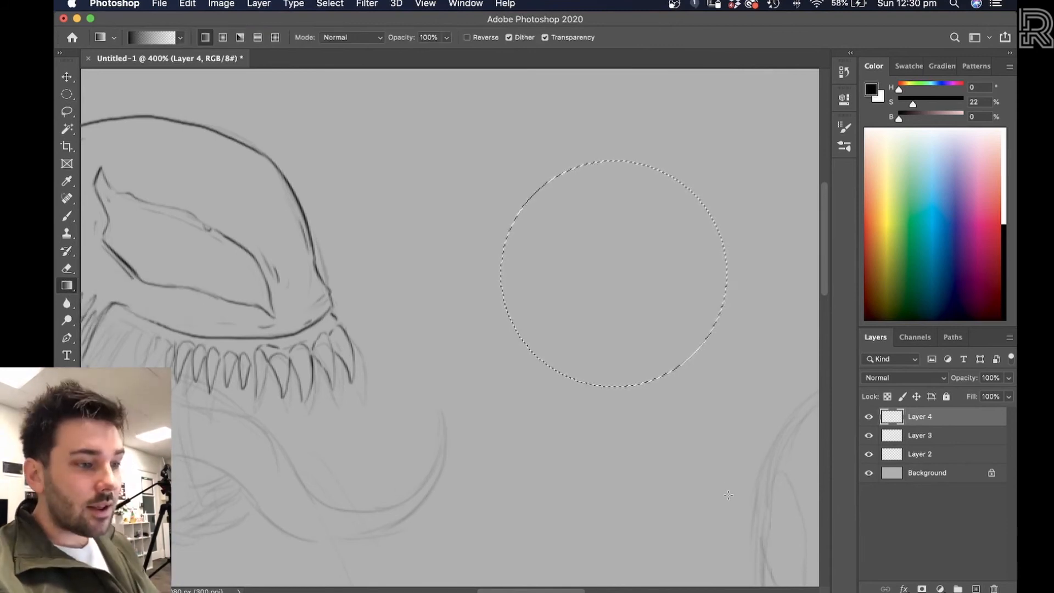
pyautogui.moveTo(616, 483); pyautogui.dragTo(616, 126)
pyautogui.press('super+z')
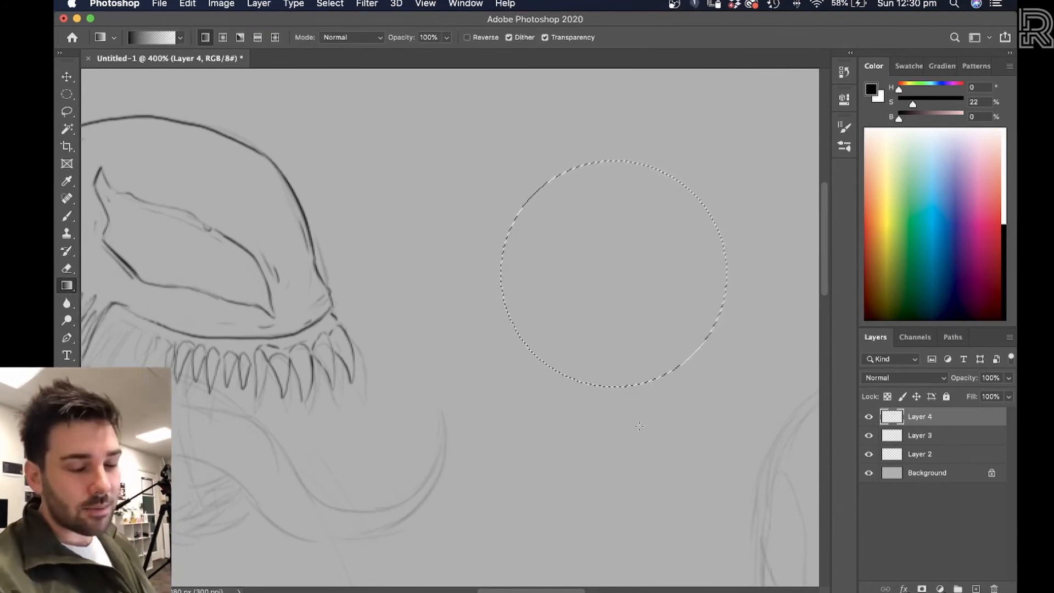
pyautogui.press('m')
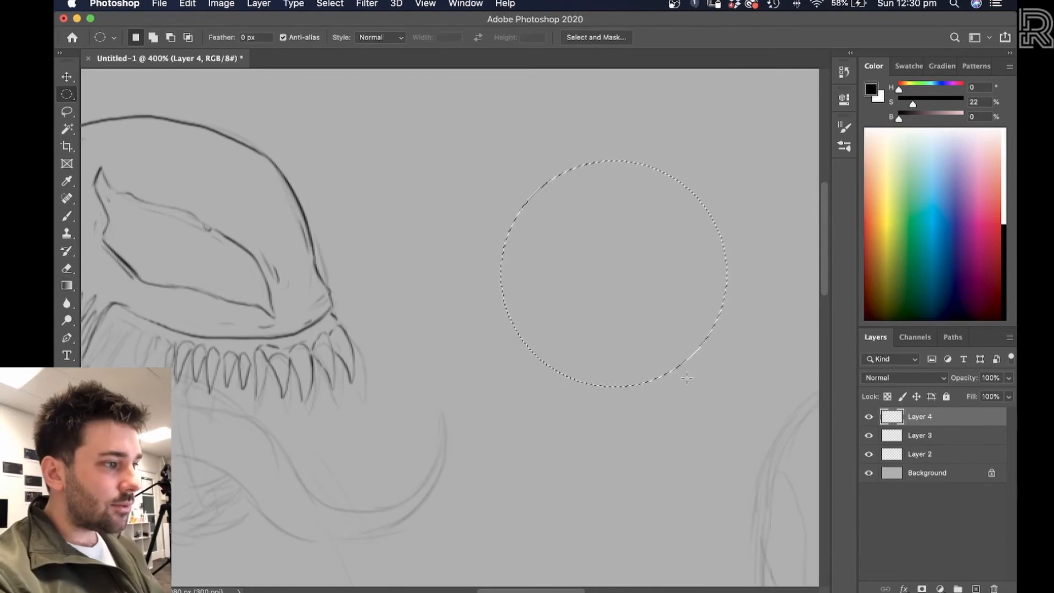
pyautogui.press('super+d')
# - Make a rectangular marquee selection in front of the head, outline it with a black stroke and deselect
pyautogui.click(68, 95)
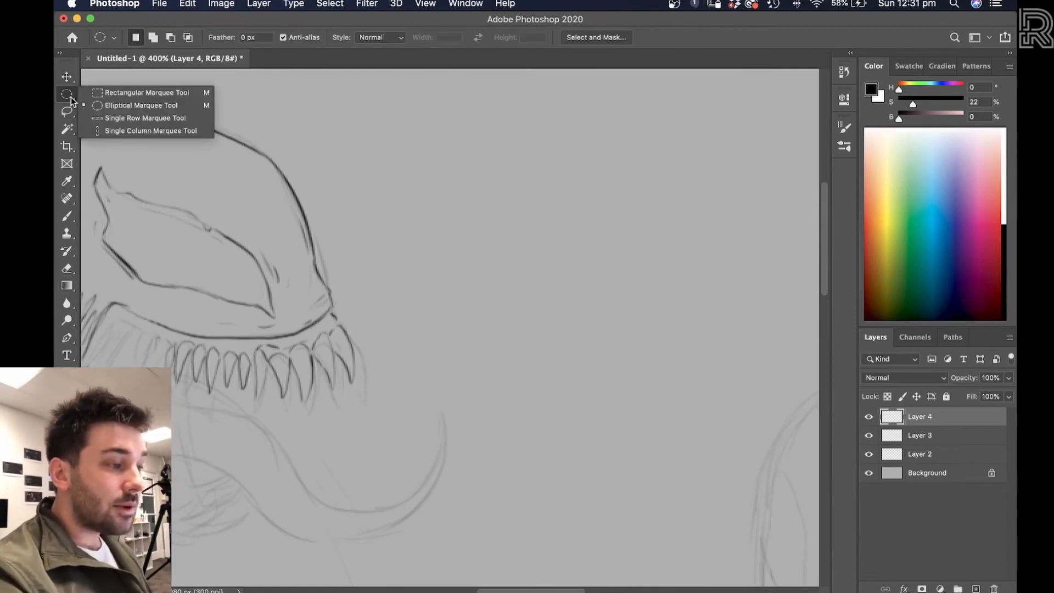
pyautogui.click(120, 94)
pyautogui.moveTo(469, 183); pyautogui.dragTo(731, 367)
pyautogui.rightClick(611, 307)
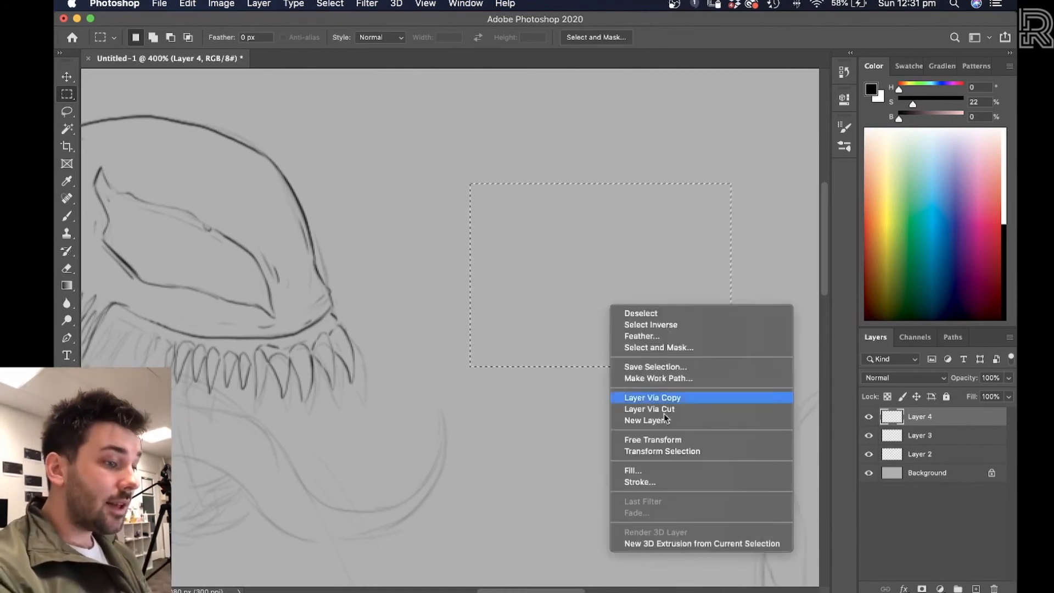
pyautogui.click(670, 481)
pyautogui.press('Return')
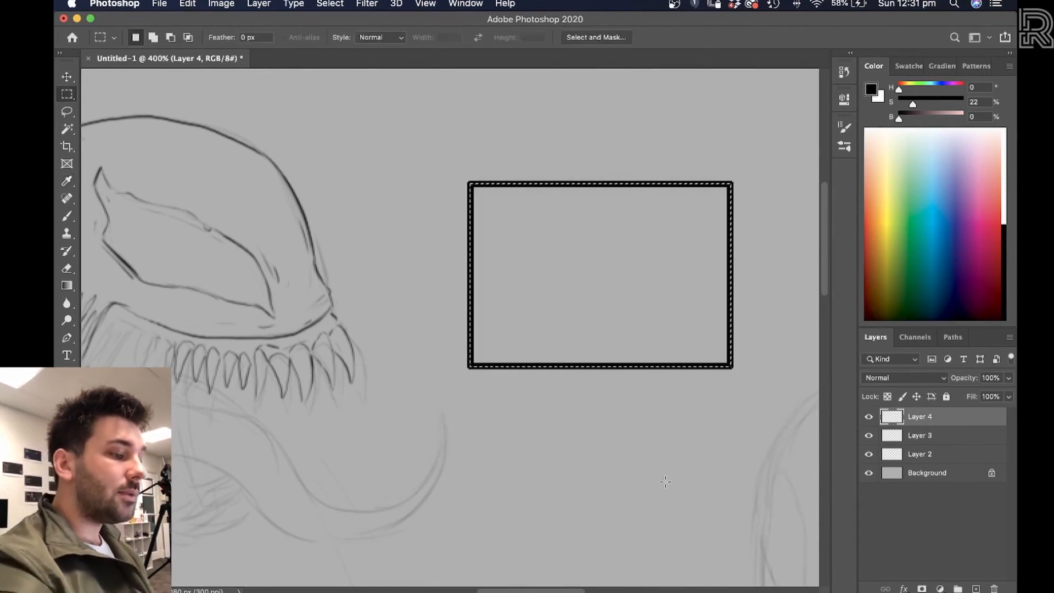
pyautogui.press('super+d')
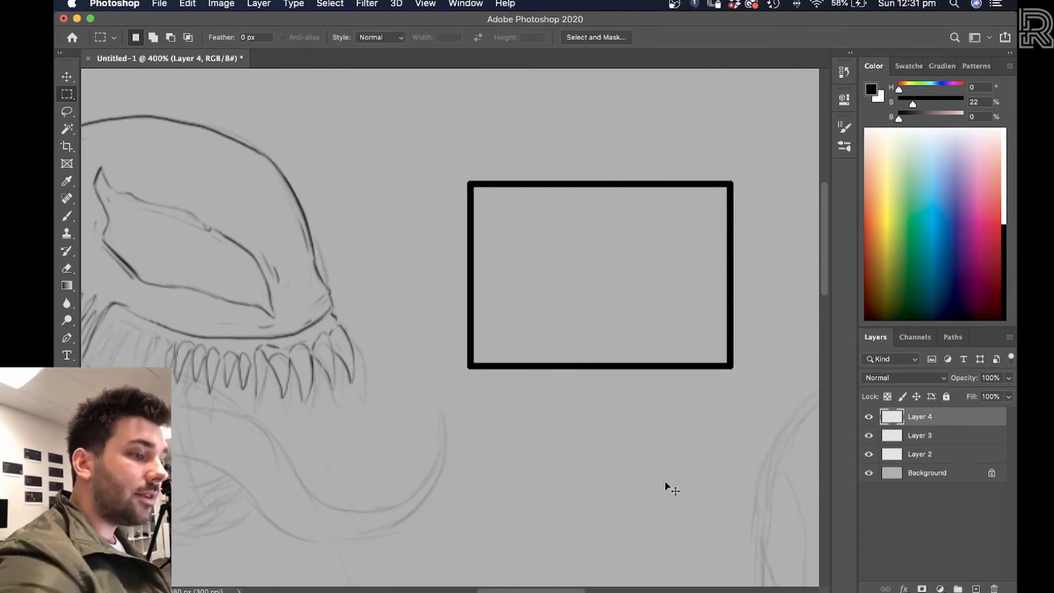
# - Restore and clear the rectangular selection, hide Layer 4 and return to the Brush tool
pyautogui.press('super+shift+d')
pyautogui.click(868, 416)
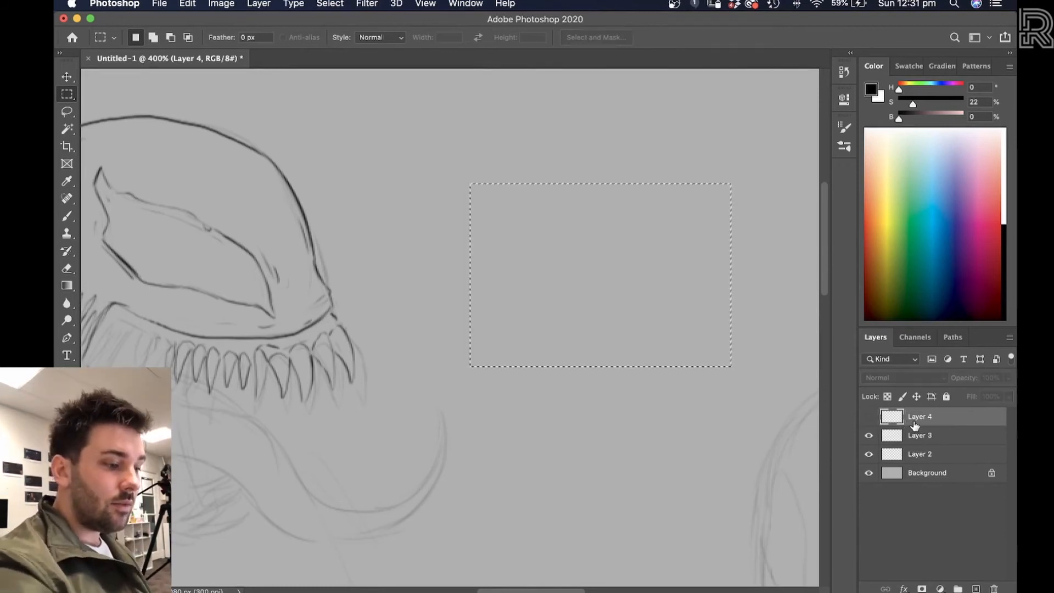
pyautogui.press('super+d')
pyautogui.press('b')
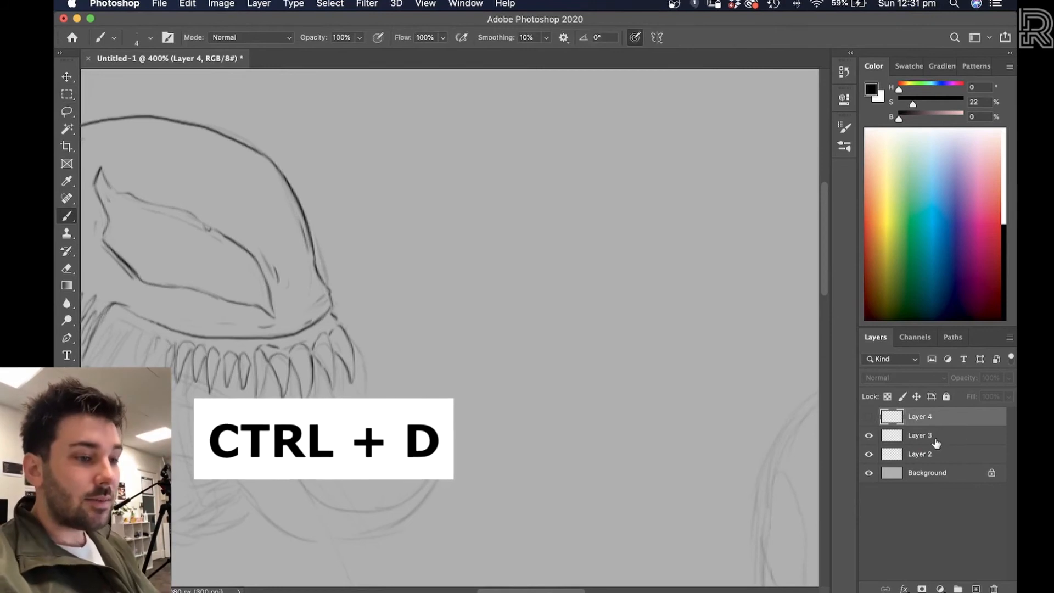
# - Make Layer 3 active and ink a short contour line just inside the back of the head
pyautogui.click(935, 436)
pyautogui.hscroll(-5, 451, 324)
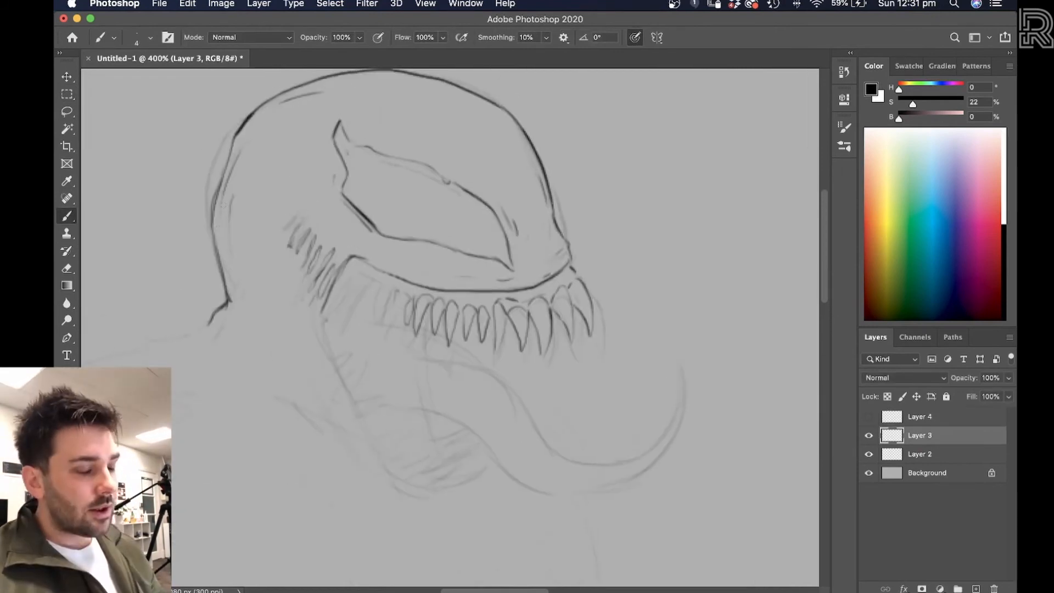
pyautogui.moveTo(226, 253); pyautogui.dragTo(229, 215)
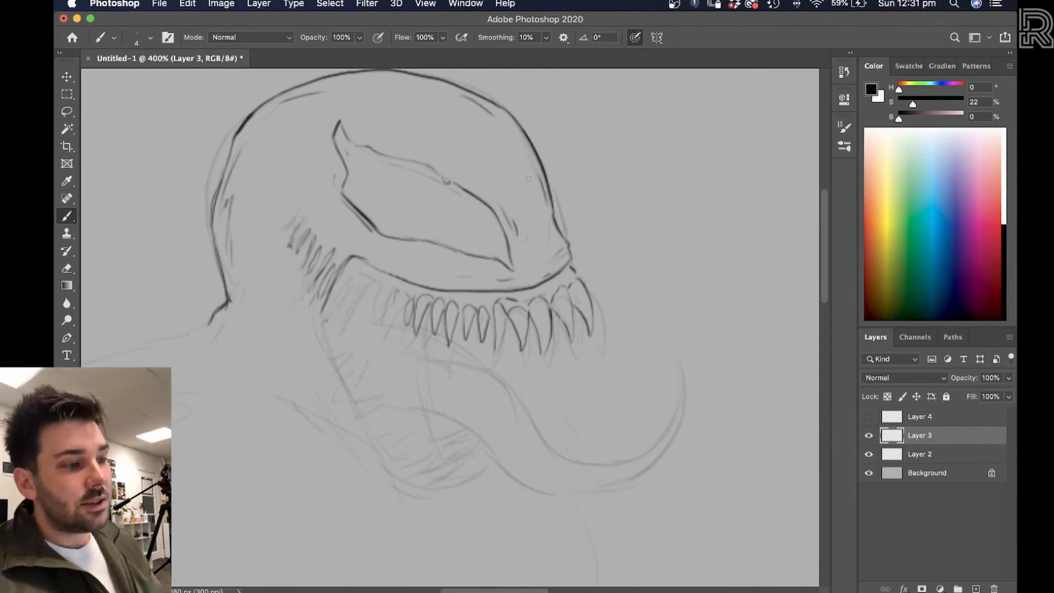
# - Ink more pointed upper teeth along the gum line, continuing from the existing row toward the corner of the mouth
pyautogui.hscroll(-5, 444, 280)
pyautogui.scroll(-3, 444, 280)
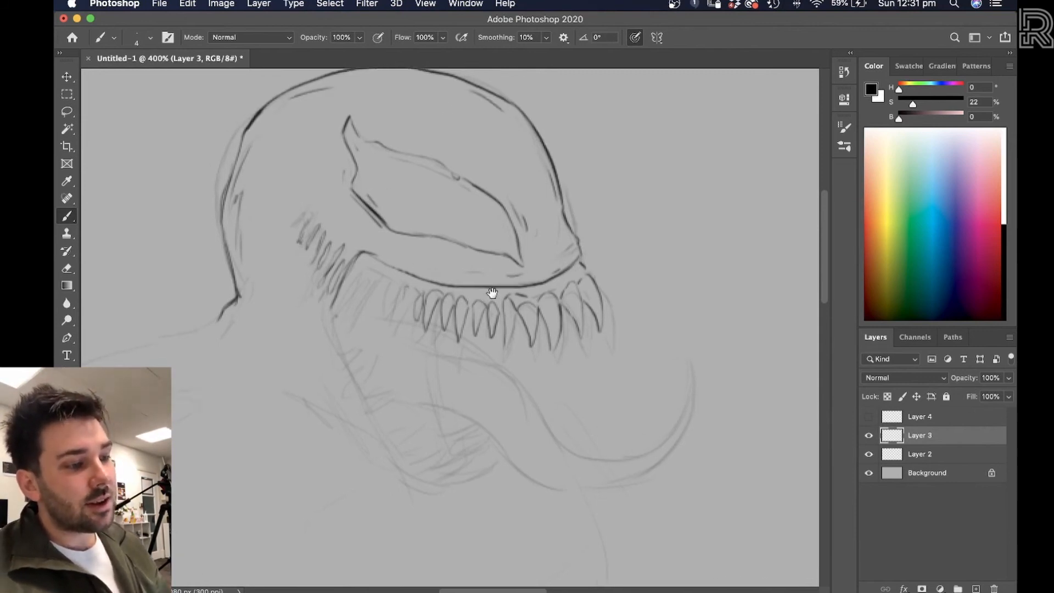
pyautogui.moveTo(441, 255)
pyautogui.mouseDown()
pyautogui.moveTo(454, 301)
pyautogui.moveTo(437, 293)
pyautogui.mouseUp()
pyautogui.moveTo(420, 251); pyautogui.dragTo(426, 278)
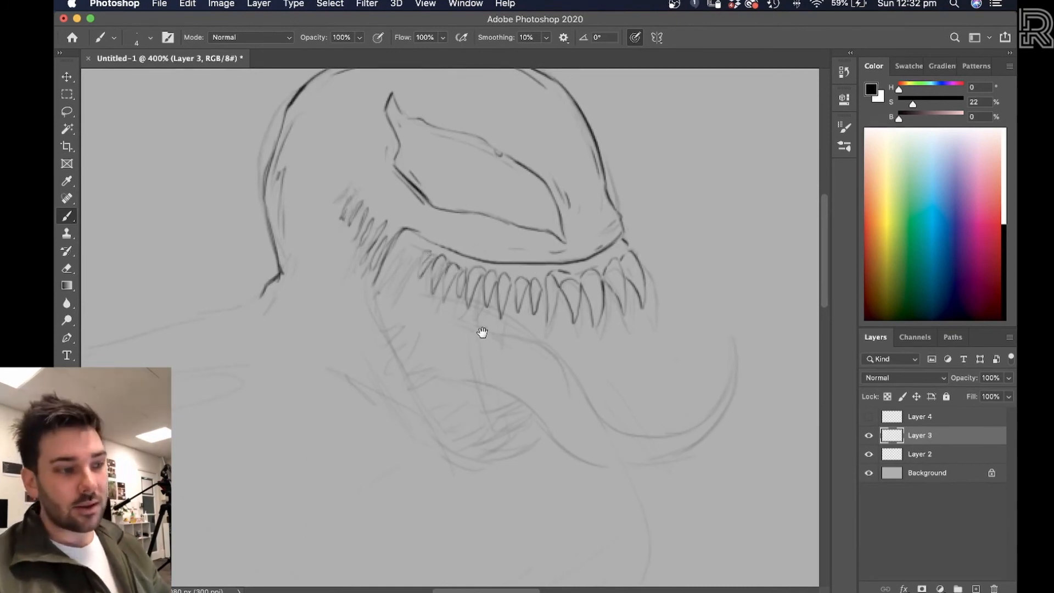
pyautogui.scroll(-2, 480, 330)
pyautogui.hscroll(2, 479, 329)
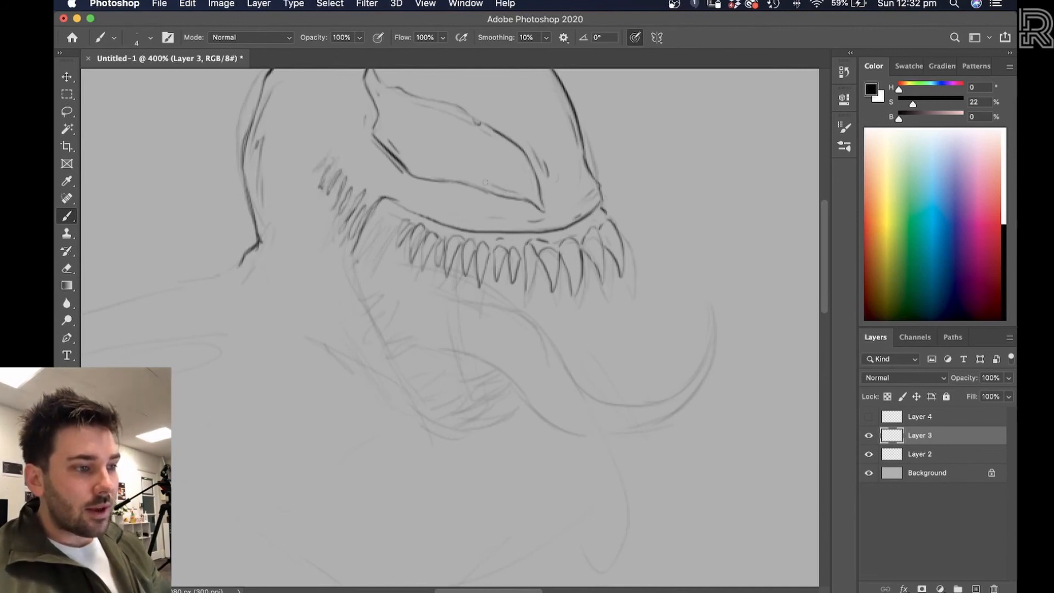
pyautogui.scroll(3, 561, 140)
pyautogui.hscroll(-1, 560, 140)
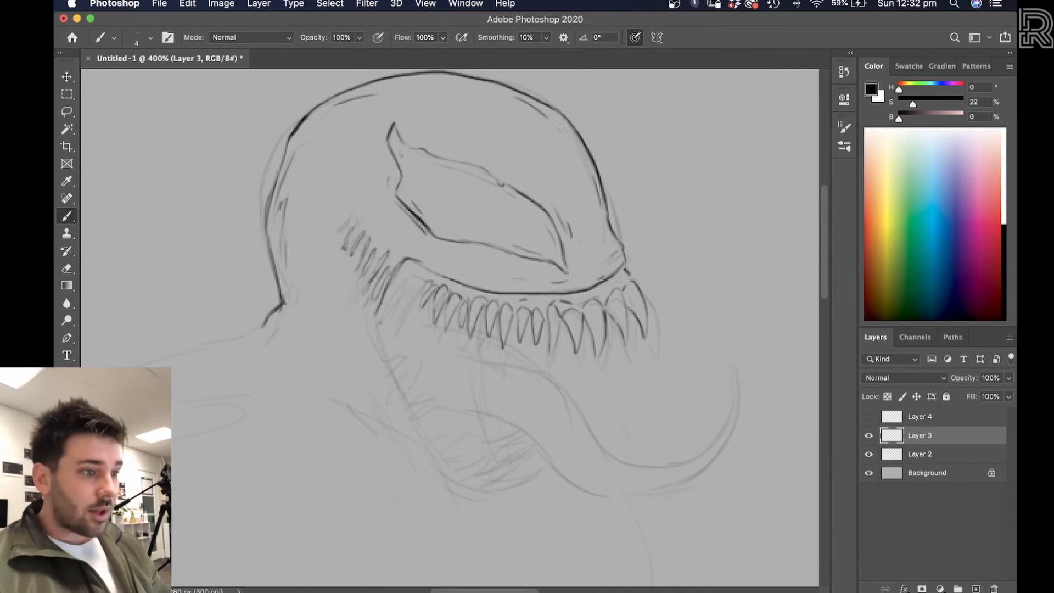
# - Ink the rearmost upper teeth, then the rear edge of the open mouth with its first small lower teeth
pyautogui.scroll(-3, 448, 284)
pyautogui.hscroll(-1, 447, 284)
pyautogui.moveTo(427, 235); pyautogui.dragTo(406, 255)
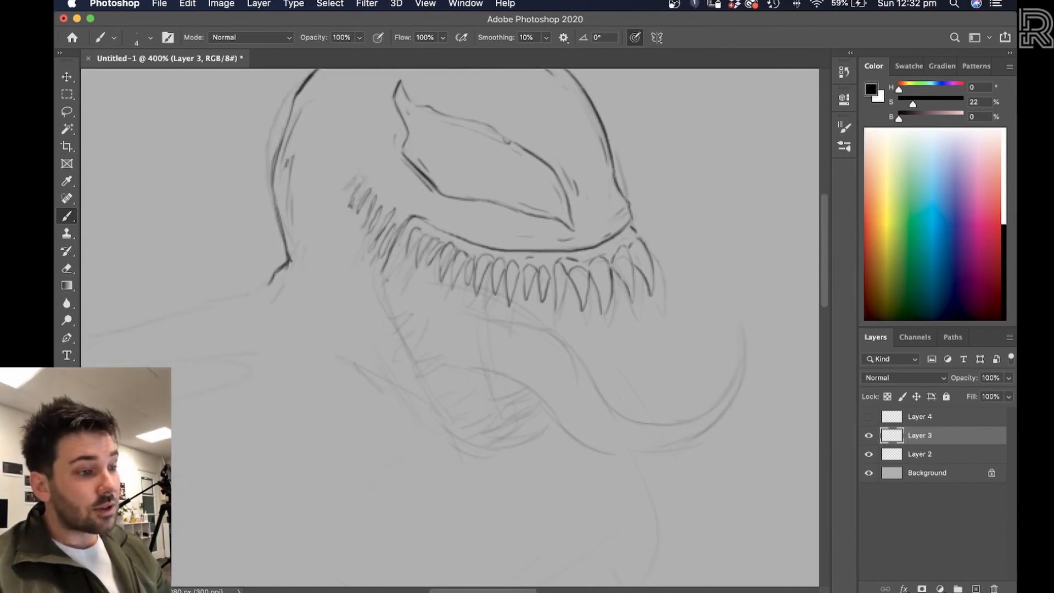
pyautogui.moveTo(410, 315); pyautogui.dragTo(395, 328)
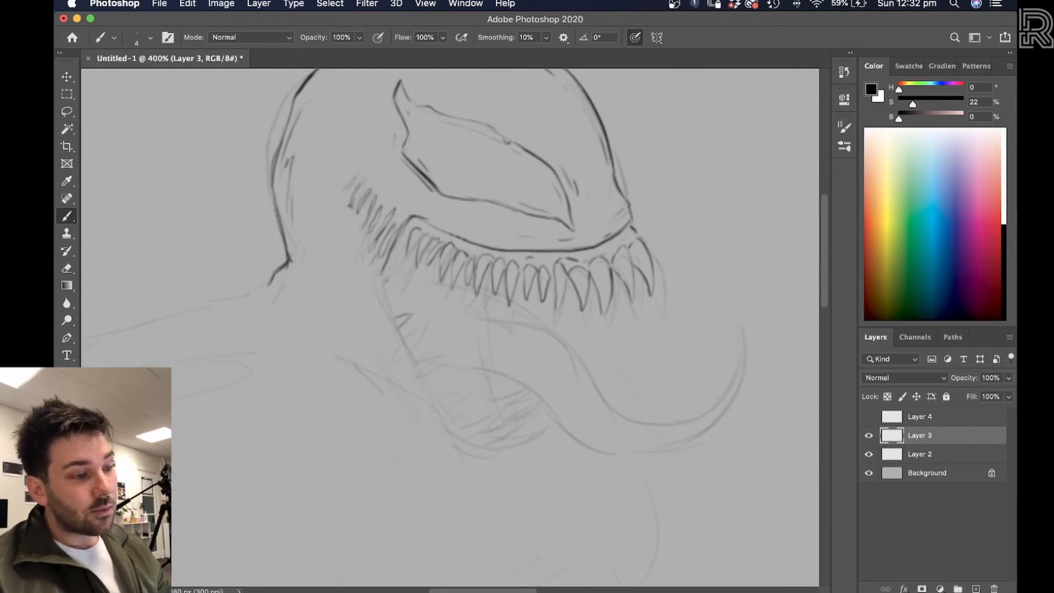
pyautogui.moveTo(384, 282); pyautogui.dragTo(395, 318)
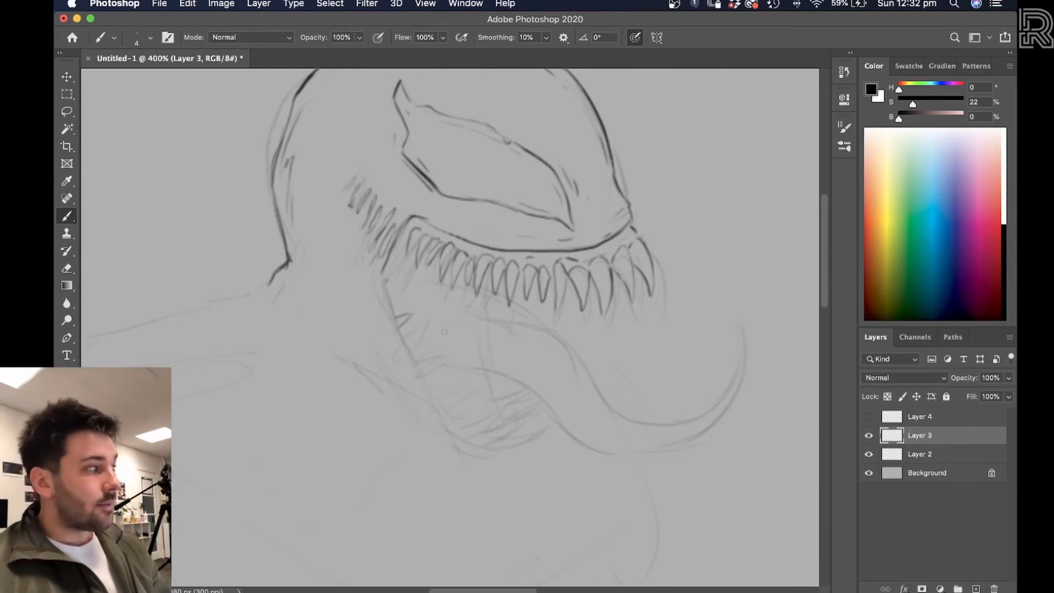
# - Ink both edges of the long curling tongue and the strands at its base inside the mouth
pyautogui.moveTo(499, 293)
pyautogui.mouseDown()
pyautogui.moveTo(492, 306)
pyautogui.moveTo(497, 298)
pyautogui.mouseUp()
pyautogui.moveTo(499, 298)
pyautogui.mouseDown()
pyautogui.moveTo(490, 321)
pyautogui.moveTo(496, 305)
pyautogui.moveTo(482, 317)
pyautogui.mouseUp()
pyautogui.moveTo(421, 286)
pyautogui.mouseDown()
pyautogui.moveTo(485, 318)
pyautogui.moveTo(560, 340)
pyautogui.moveTo(610, 404)
pyautogui.moveTo(559, 344)
pyautogui.moveTo(593, 410)
pyautogui.moveTo(584, 386)
pyautogui.moveTo(594, 406)
pyautogui.moveTo(633, 418)
pyautogui.moveTo(675, 406)
pyautogui.moveTo(643, 422)
pyautogui.moveTo(627, 417)
pyautogui.moveTo(697, 417)
pyautogui.moveTo(734, 387)
pyautogui.moveTo(737, 331)
pyautogui.moveTo(746, 375)
pyautogui.moveTo(723, 420)
pyautogui.moveTo(655, 453)
pyautogui.moveTo(592, 439)
pyautogui.mouseUp()
pyautogui.moveTo(657, 455)
pyautogui.mouseDown()
pyautogui.moveTo(582, 442)
pyautogui.moveTo(527, 383)
pyautogui.moveTo(536, 398)
pyautogui.moveTo(467, 373)
pyautogui.mouseUp()
pyautogui.moveTo(551, 335); pyautogui.dragTo(508, 319)
pyautogui.moveTo(507, 318); pyautogui.dragTo(501, 317)
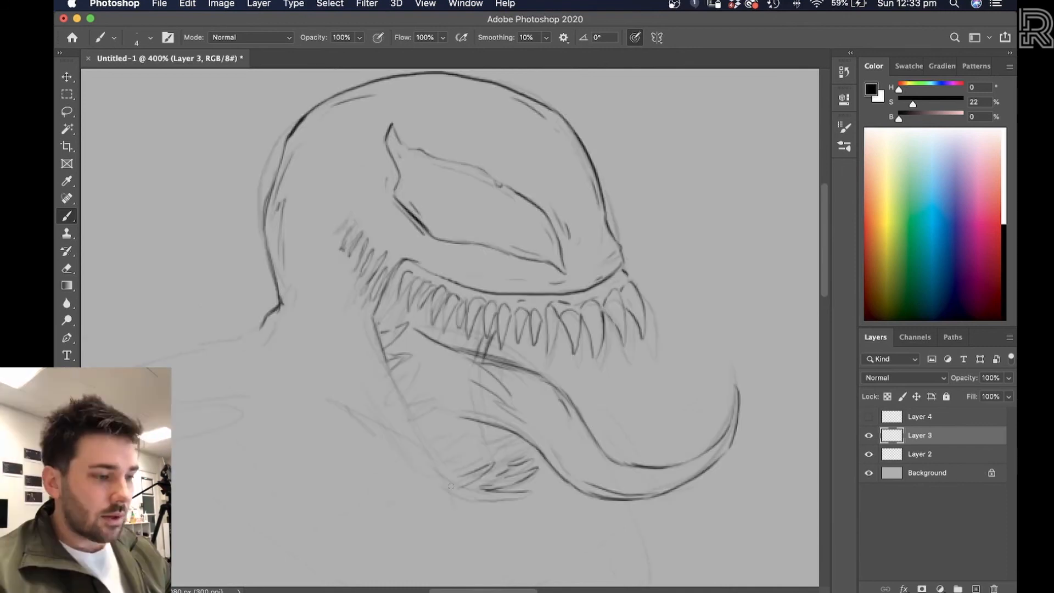
# - Ink the lower jaw with its teeth and mouth hatching, and extend the line work over the neck and shoulder
pyautogui.moveTo(475, 485)
pyautogui.mouseDown()
pyautogui.moveTo(483, 482)
pyautogui.moveTo(461, 498)
pyautogui.moveTo(471, 461)
pyautogui.moveTo(459, 476)
pyautogui.mouseUp()
pyautogui.moveTo(430, 441); pyautogui.dragTo(473, 423)
pyautogui.moveTo(484, 379); pyautogui.dragTo(514, 375)
pyautogui.moveTo(463, 460)
pyautogui.mouseDown()
pyautogui.moveTo(494, 450)
pyautogui.moveTo(451, 431)
pyautogui.moveTo(474, 416)
pyautogui.moveTo(464, 434)
pyautogui.moveTo(458, 407)
pyautogui.moveTo(453, 424)
pyautogui.moveTo(460, 389)
pyautogui.mouseUp()
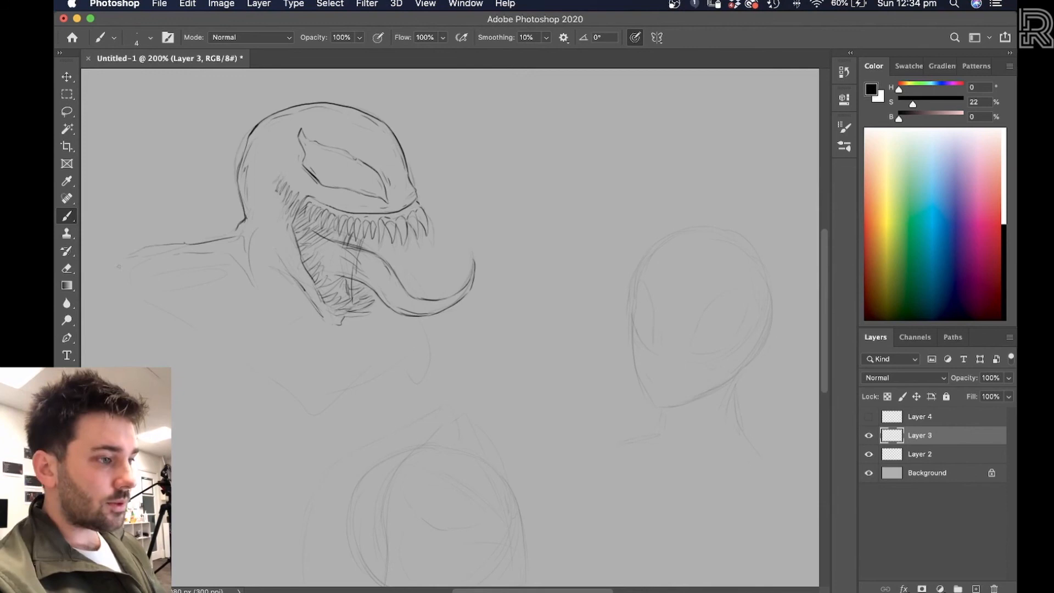
# - Ink a curved contour line from the base of the neck down over the shoulder and chest
pyautogui.moveTo(253, 277); pyautogui.dragTo(240, 347)
pyautogui.press('super+minus')
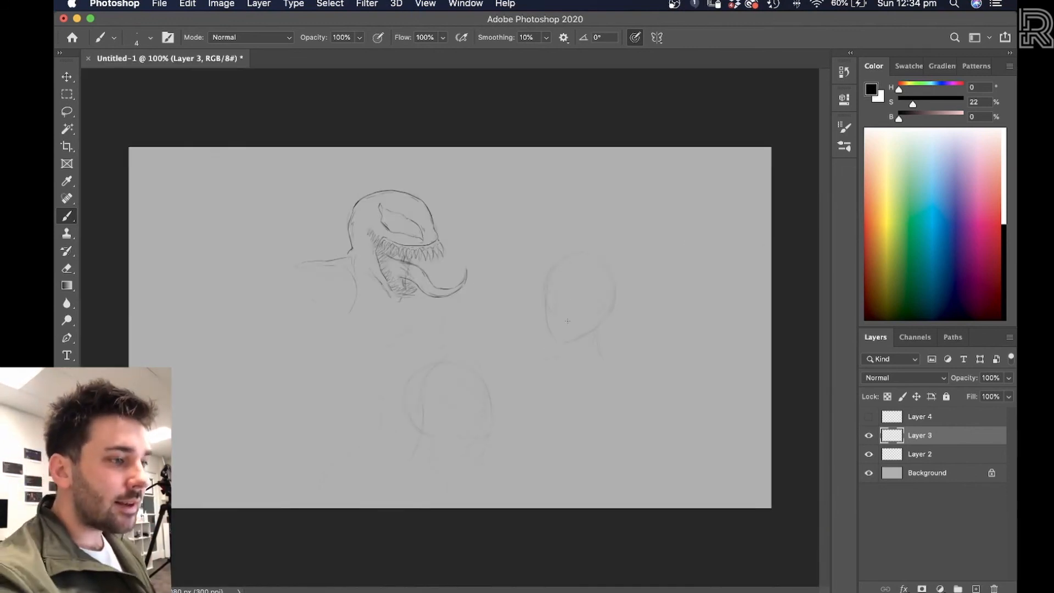
pyautogui.press('super+plus')
pyautogui.press('super+plus')
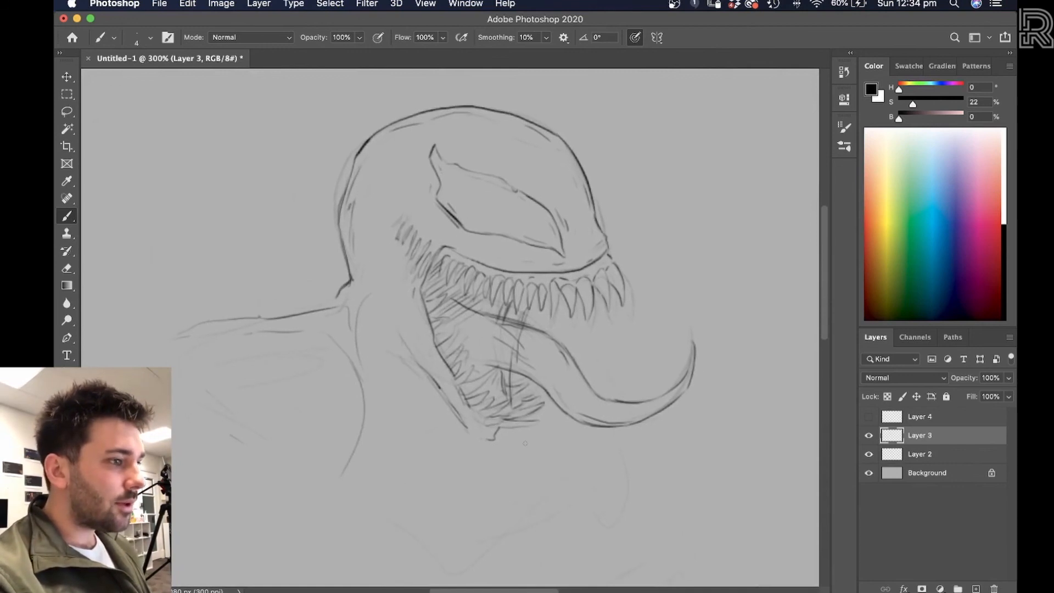